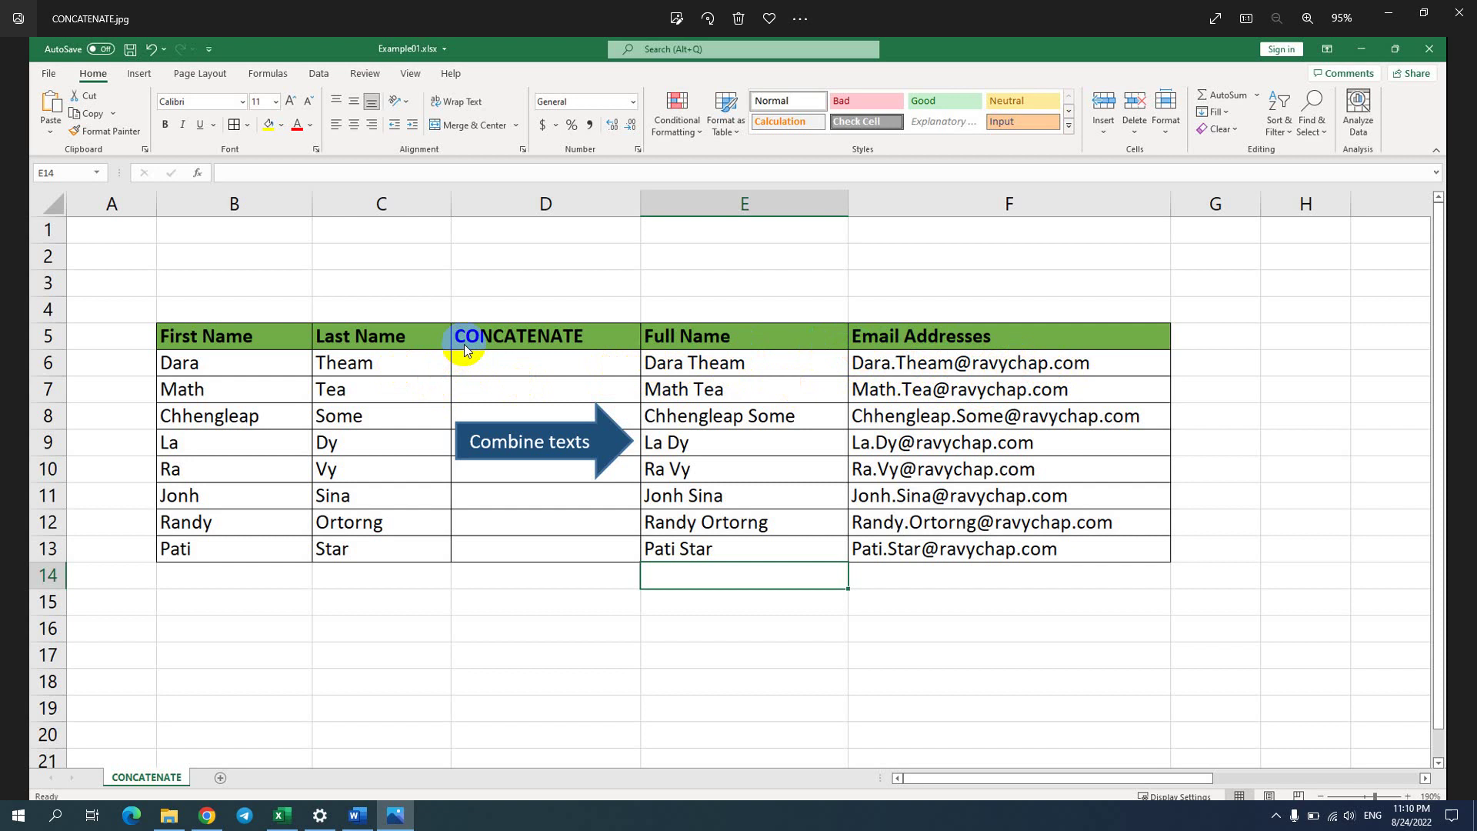
Switch to the name workbook and delete the existing full names in D6:D13.
{"action": "left_click_drag", "start_coordinate": [464, 341], "coordinate": [478, 340]}
{"action": "left_click", "coordinate": [282, 815]}
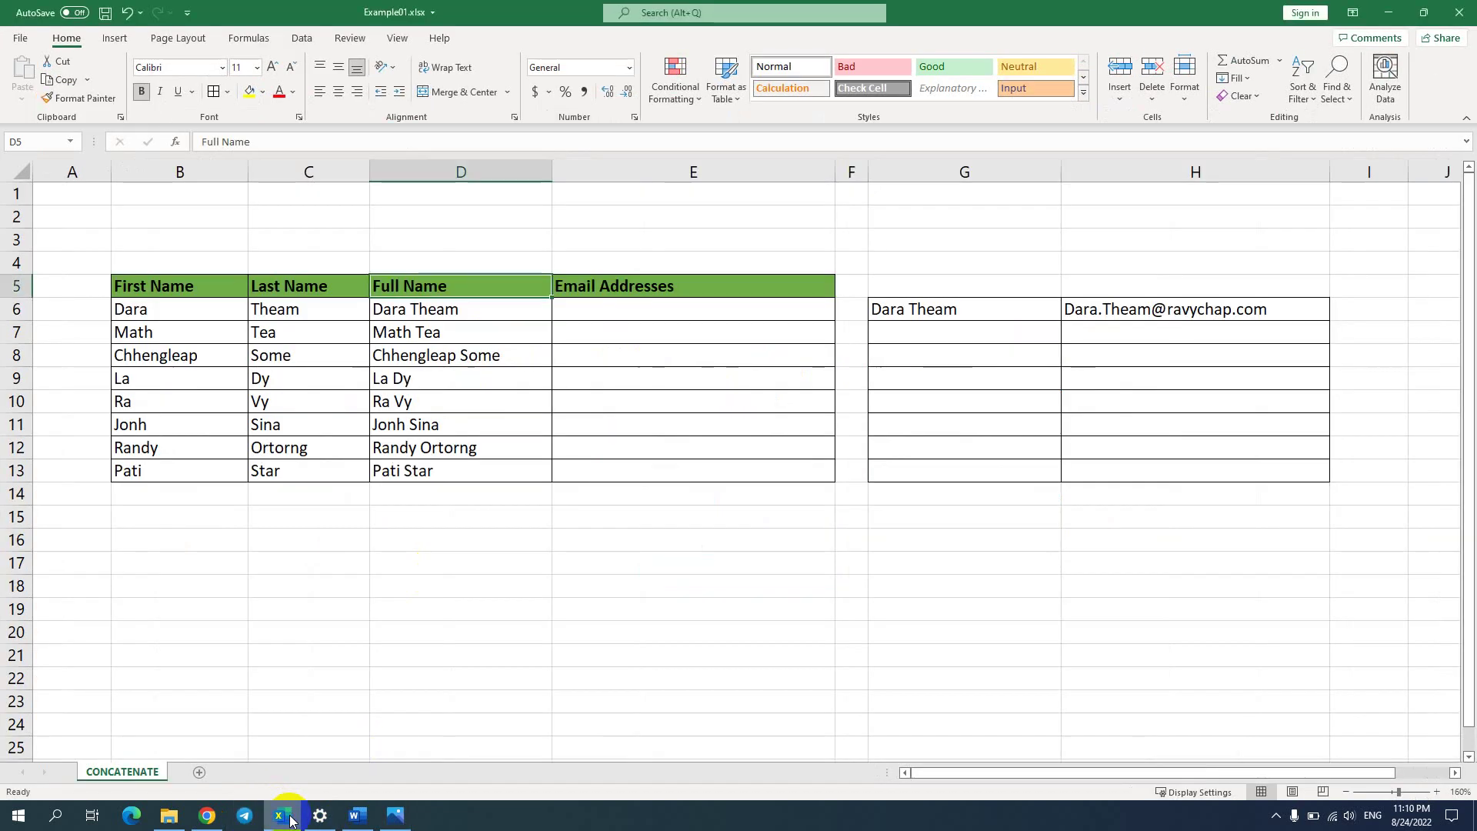
{"action": "left_click", "coordinate": [427, 333]}
{"action": "left_click_drag", "start_coordinate": [433, 309], "coordinate": [425, 471]}
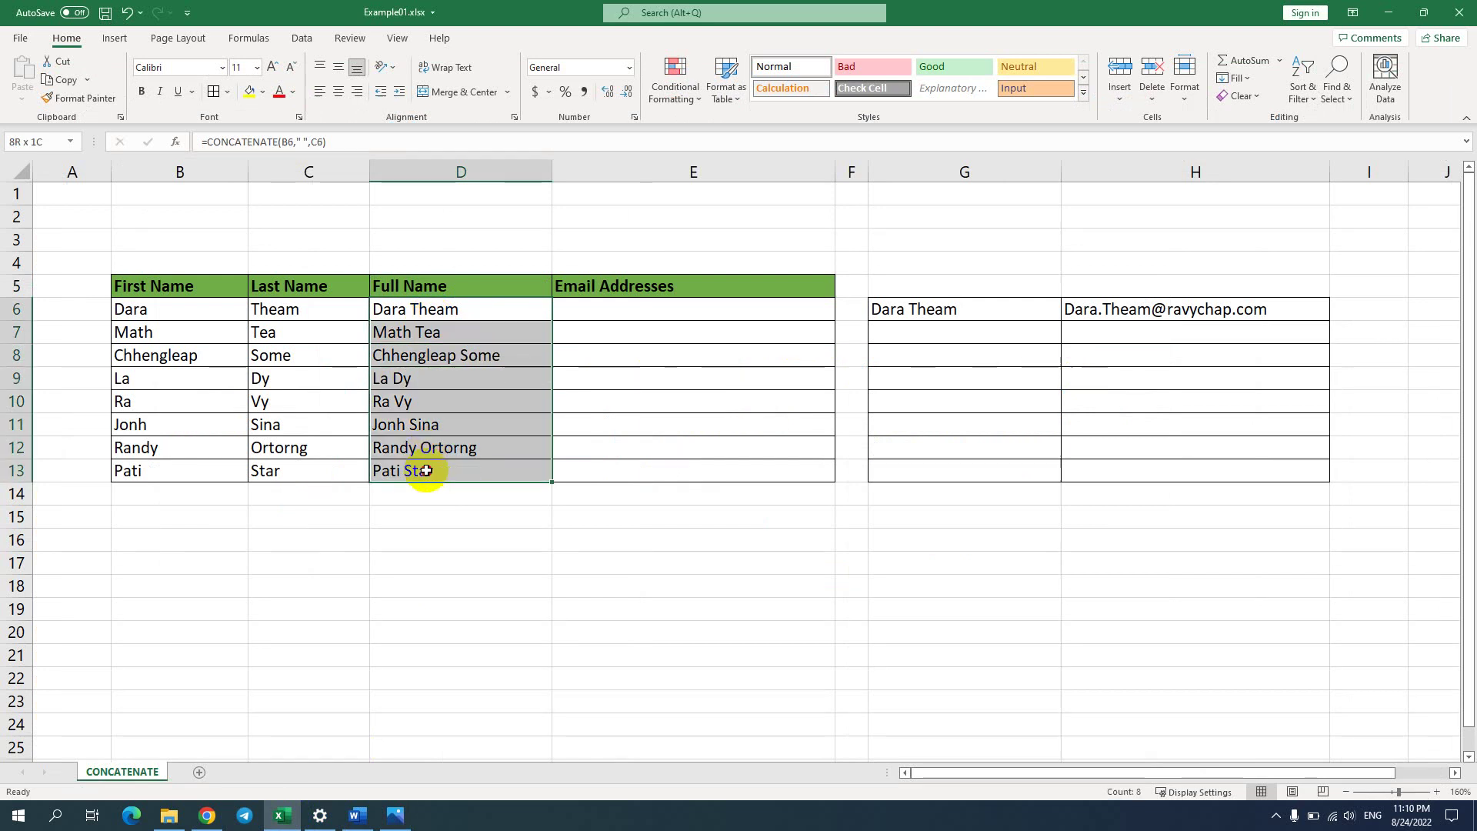
{"action": "key", "text": "Delete"}
{"action": "left_click", "coordinate": [543, 630]}
{"action": "left_click", "coordinate": [399, 352]}
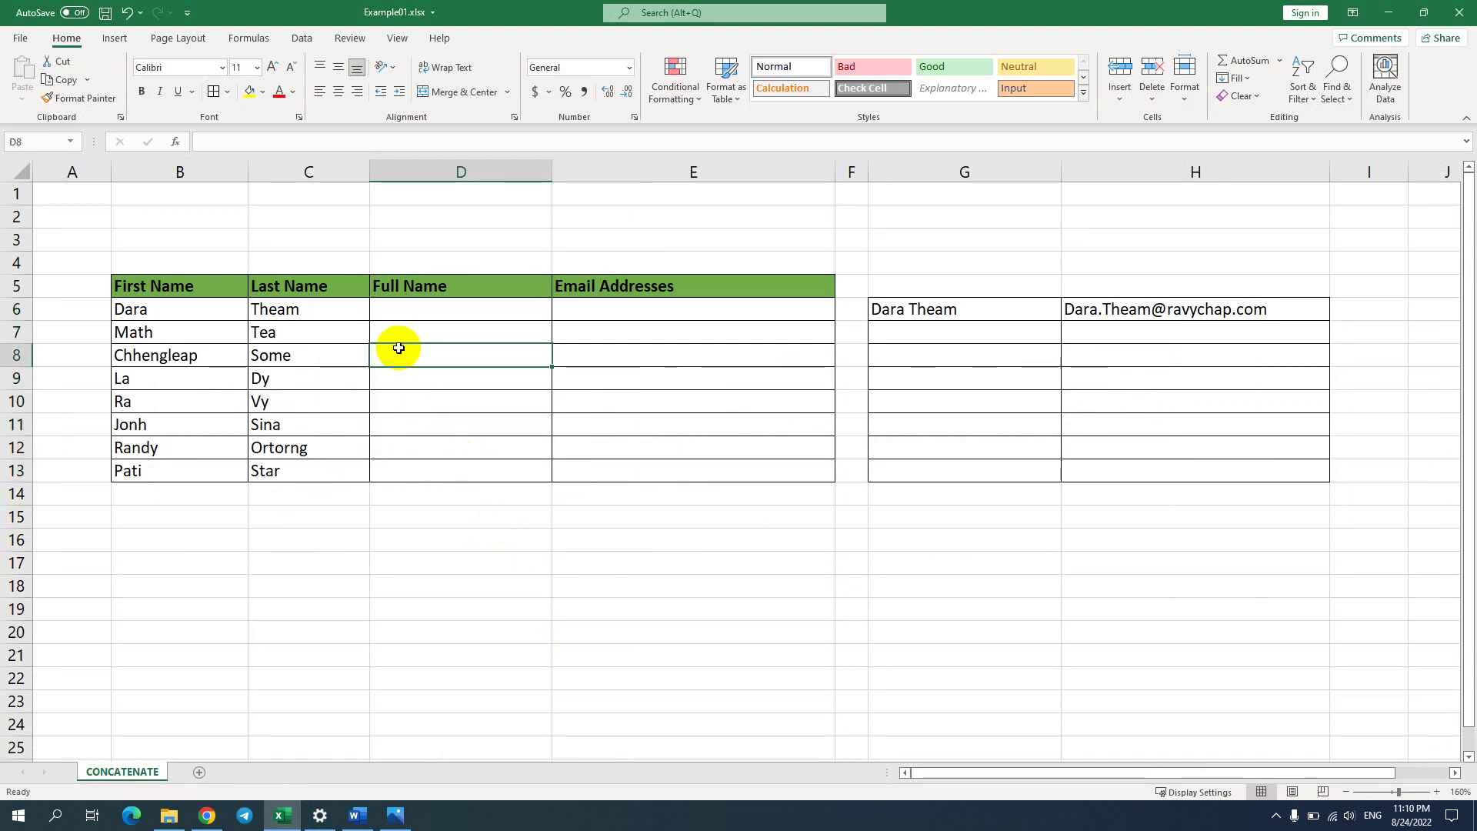
Review the first names (column B) and last names (column C), then select D6.
{"action": "left_click", "coordinate": [155, 309]}
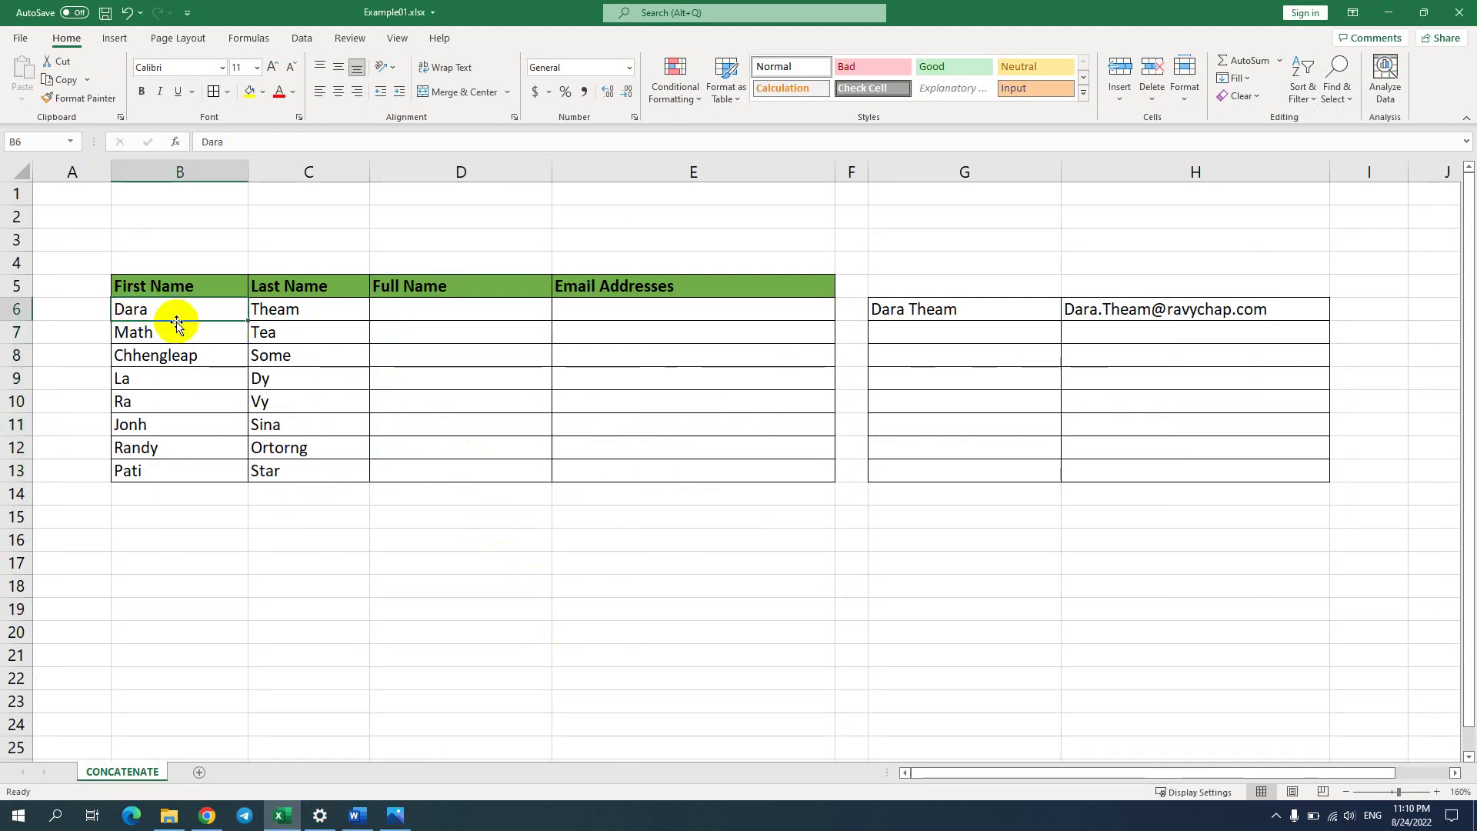
{"action": "left_click", "coordinate": [280, 309]}
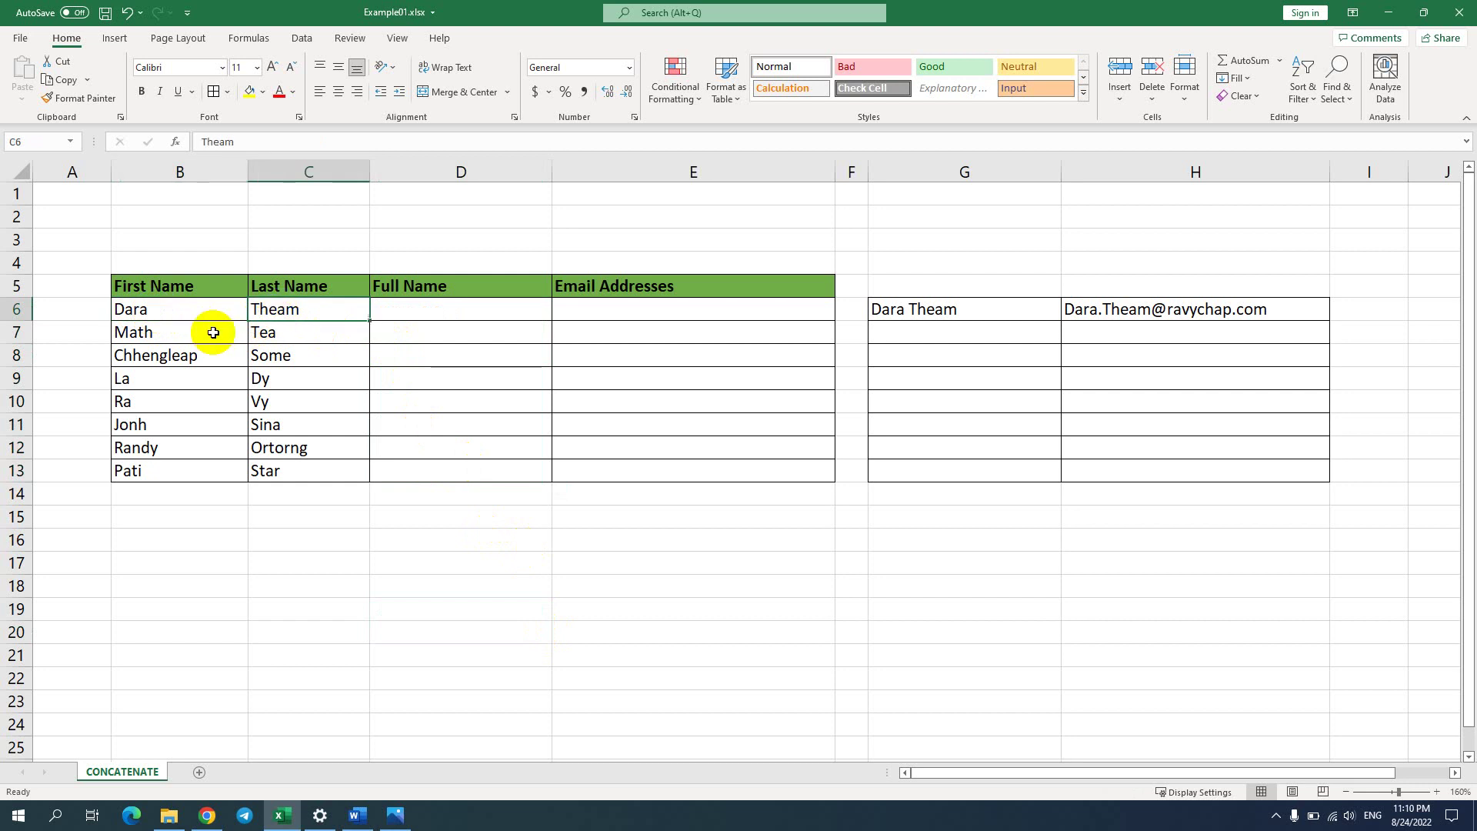
{"action": "left_click_drag", "start_coordinate": [179, 316], "coordinate": [145, 465]}
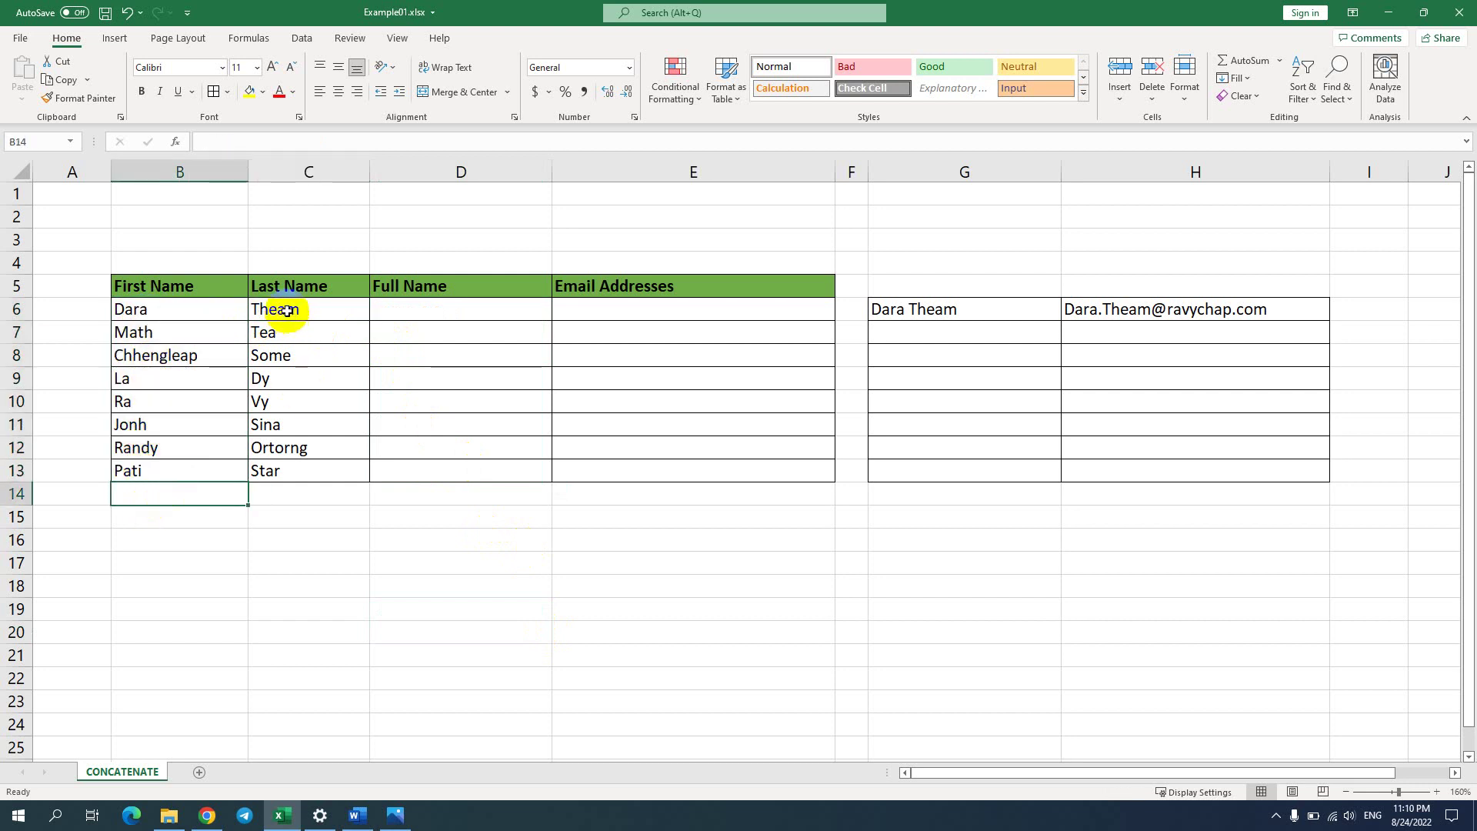
{"action": "left_click_drag", "start_coordinate": [280, 310], "coordinate": [311, 467]}
{"action": "left_click", "coordinate": [443, 525]}
{"action": "left_click", "coordinate": [394, 309]}
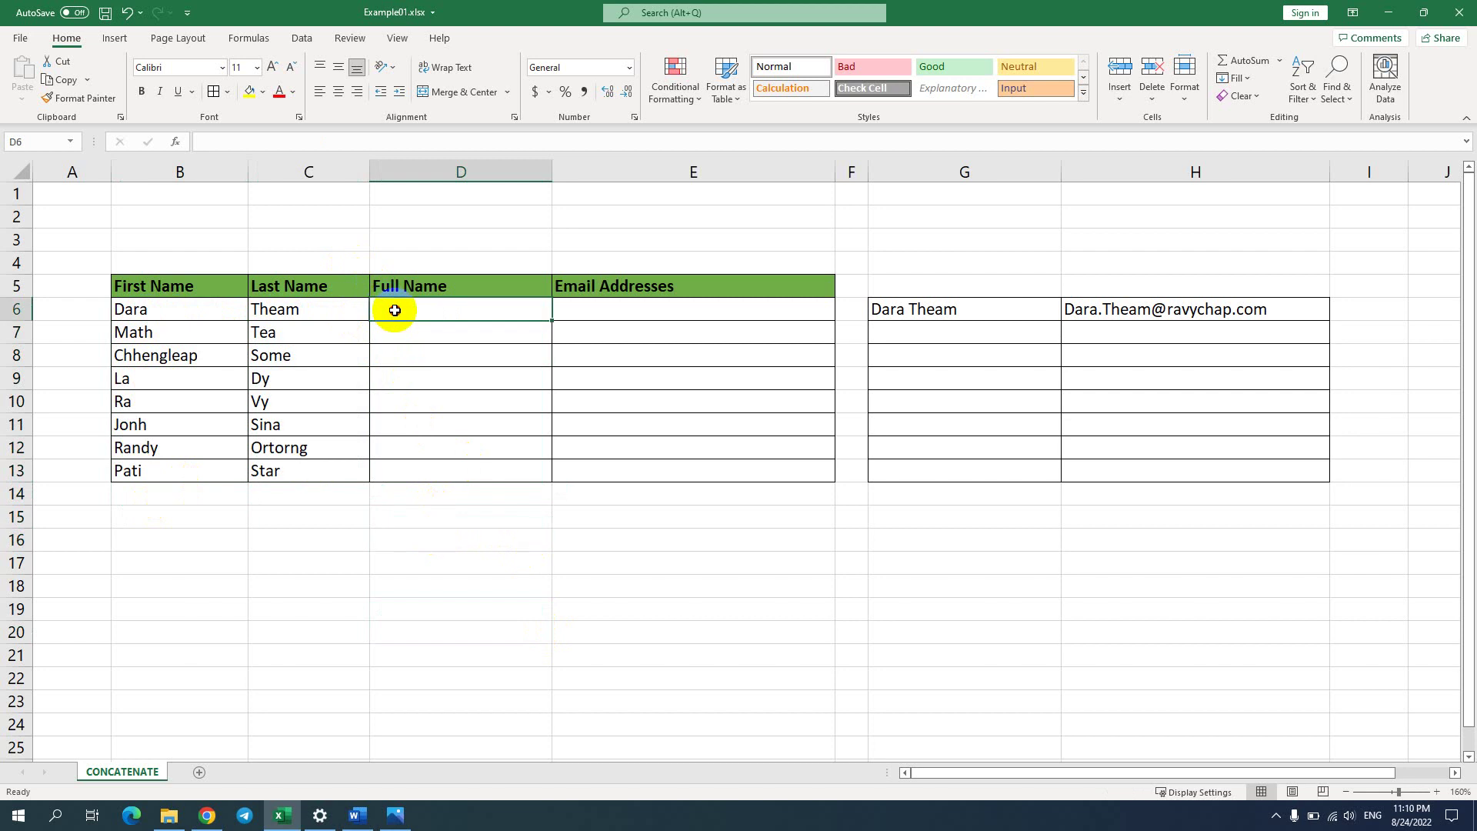
Start a CONCATENATE formula in D6 using the =conc autocomplete suggestion.
{"action": "double_click", "coordinate": [394, 309]}
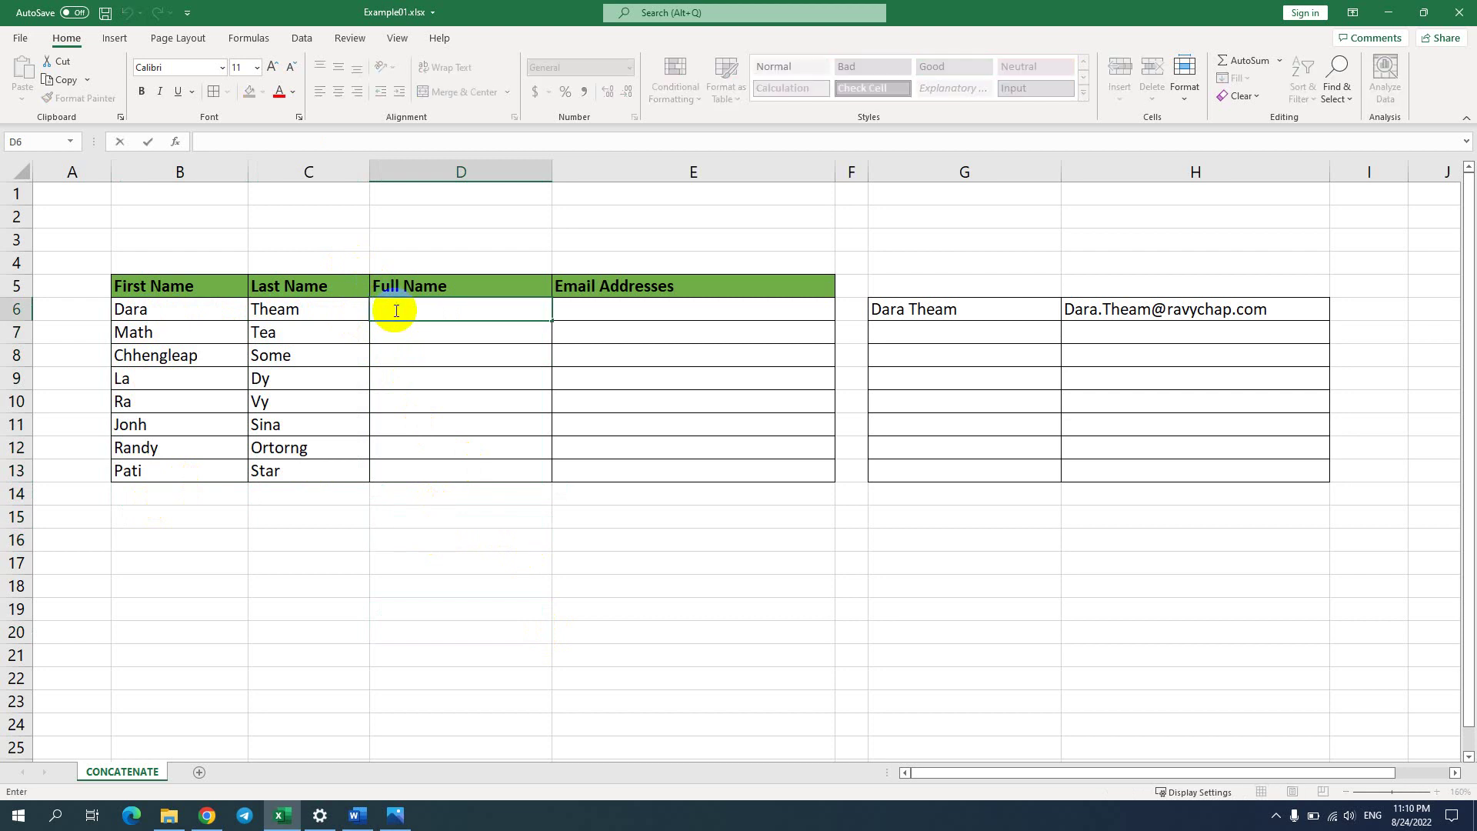
{"action": "type", "text": "="}
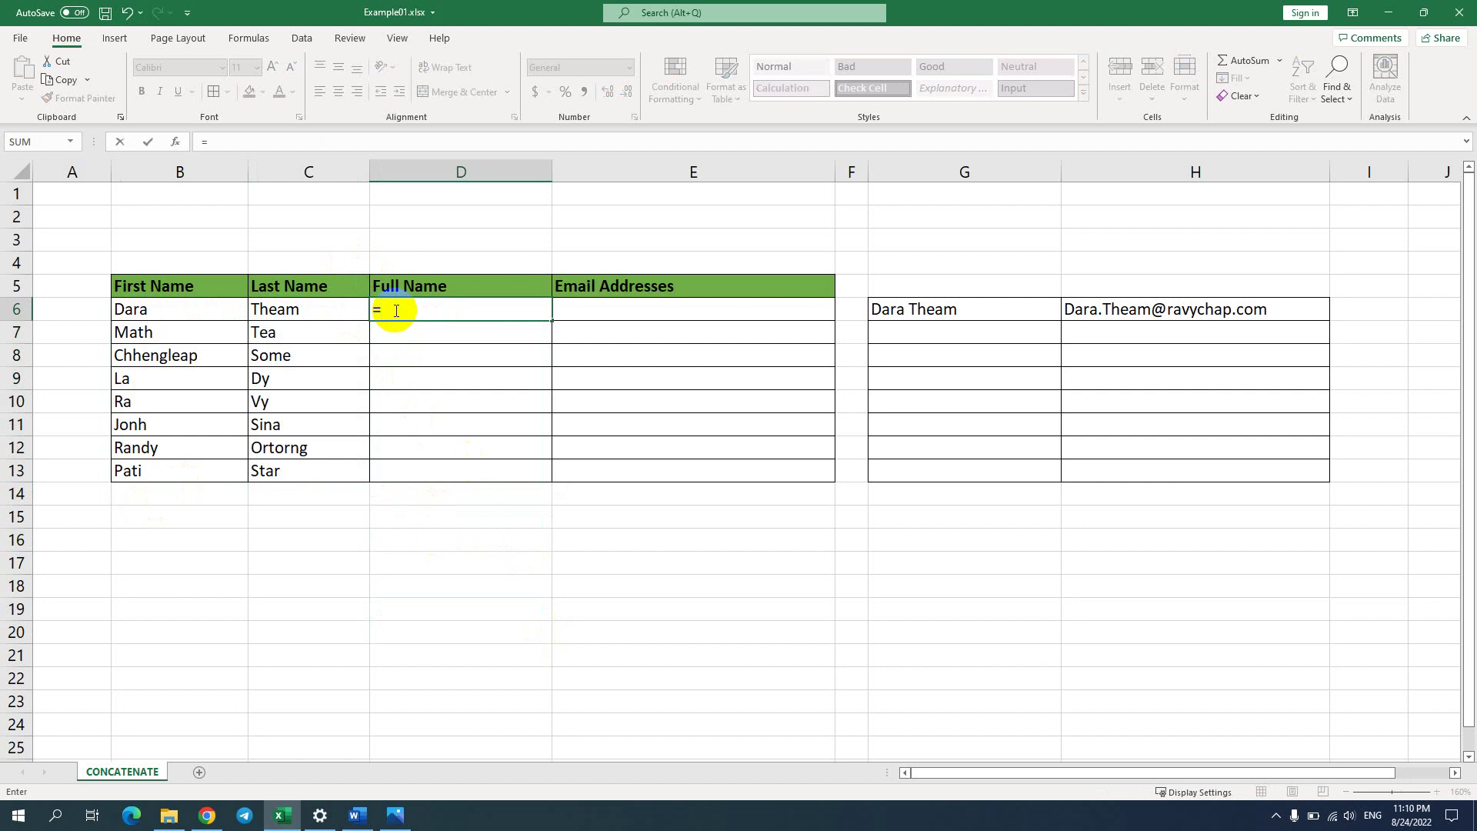
{"action": "type", "text": "c"}
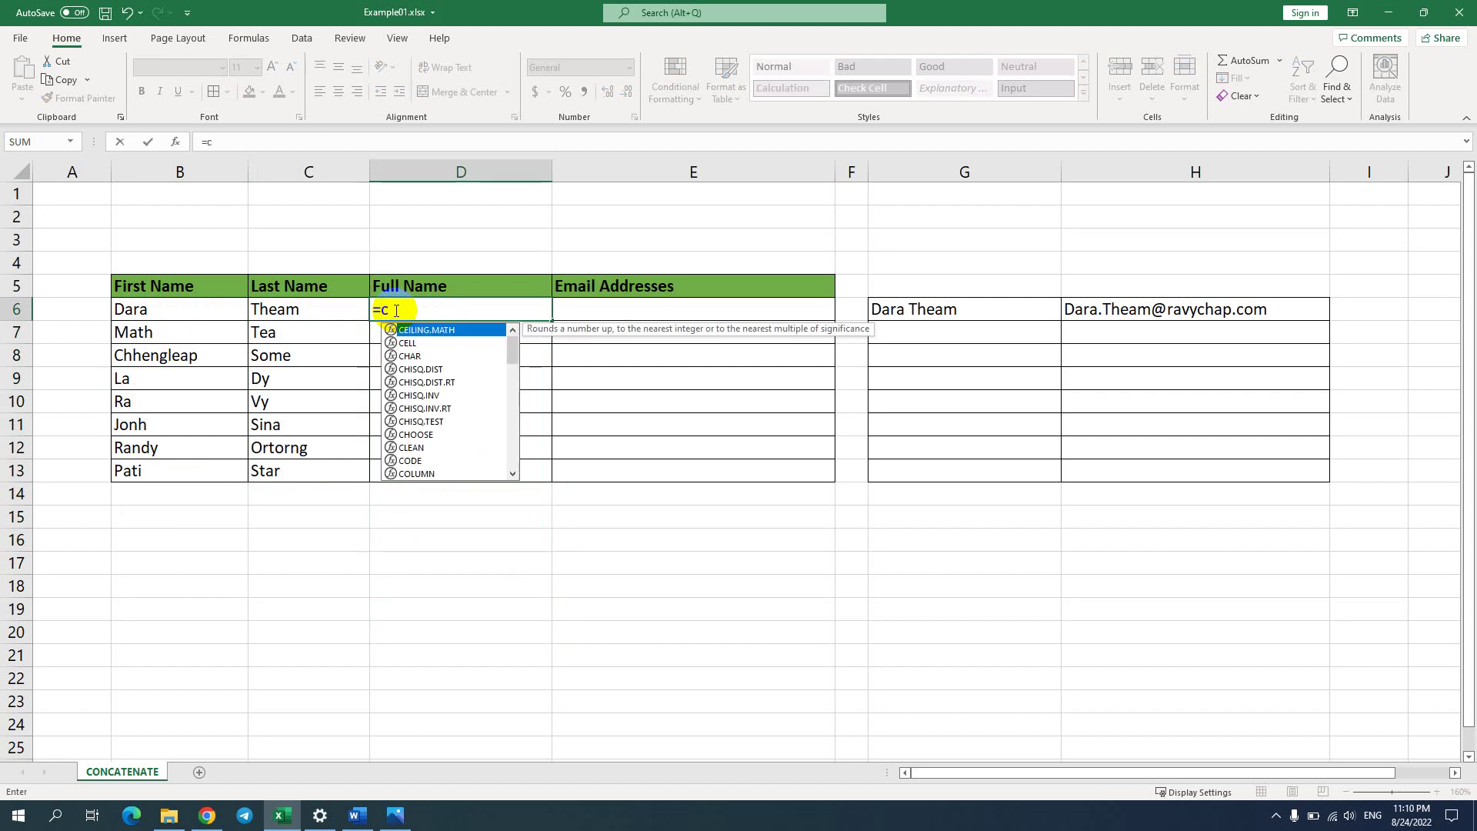
{"action": "type", "text": "onc"}
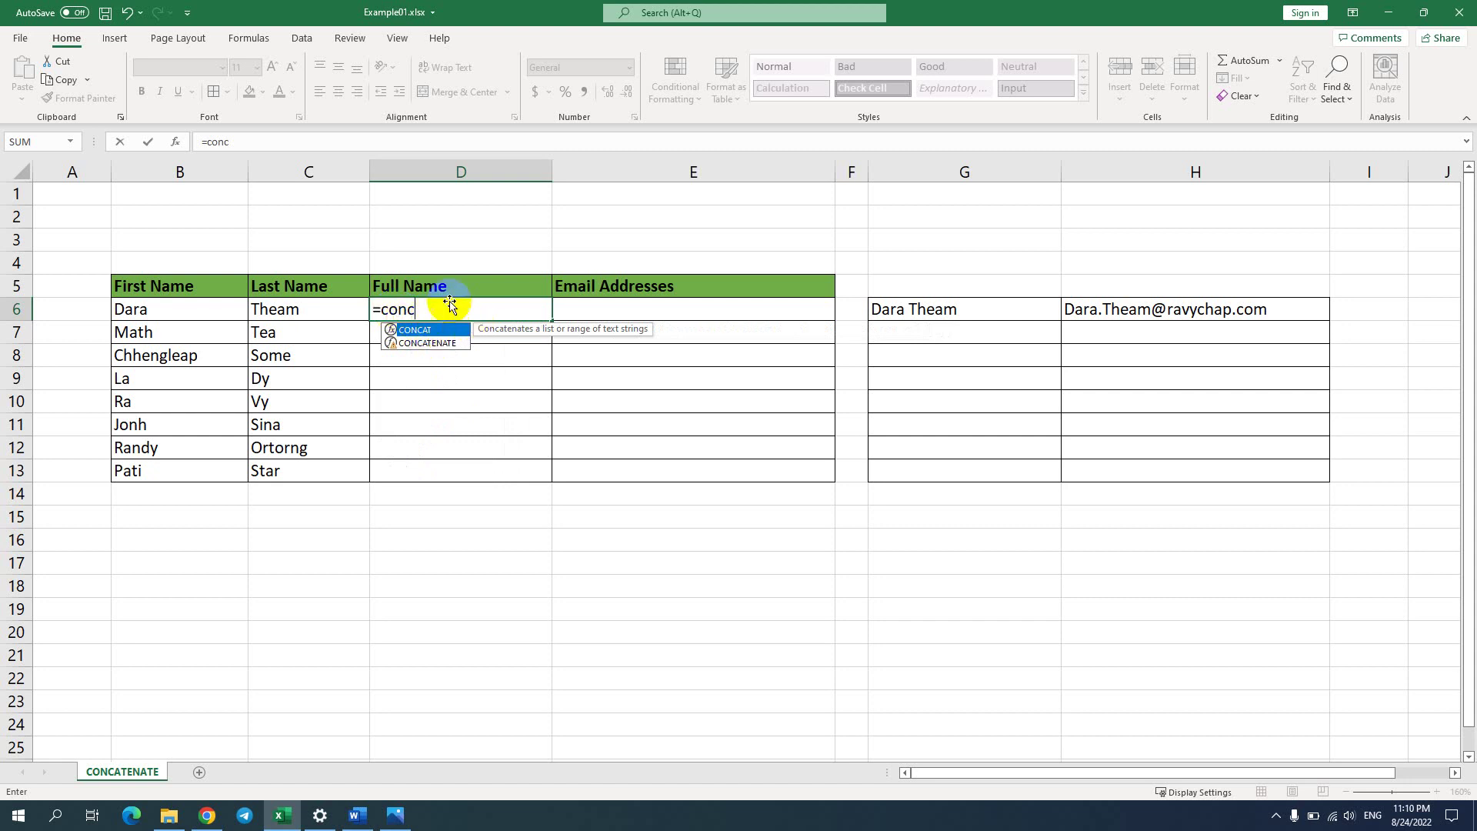
{"action": "key", "text": "Down"}
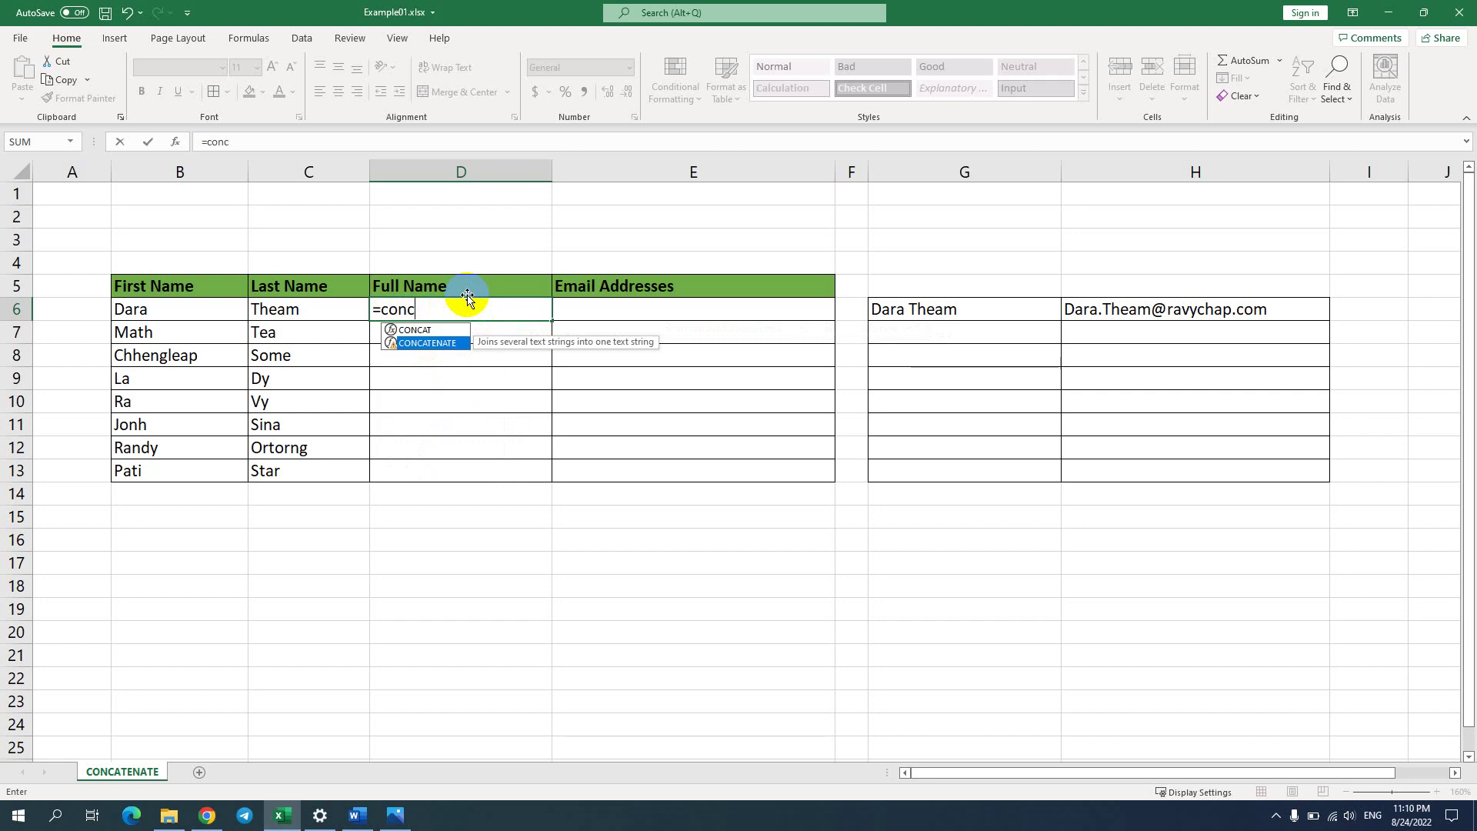
{"action": "key", "text": "Tab"}
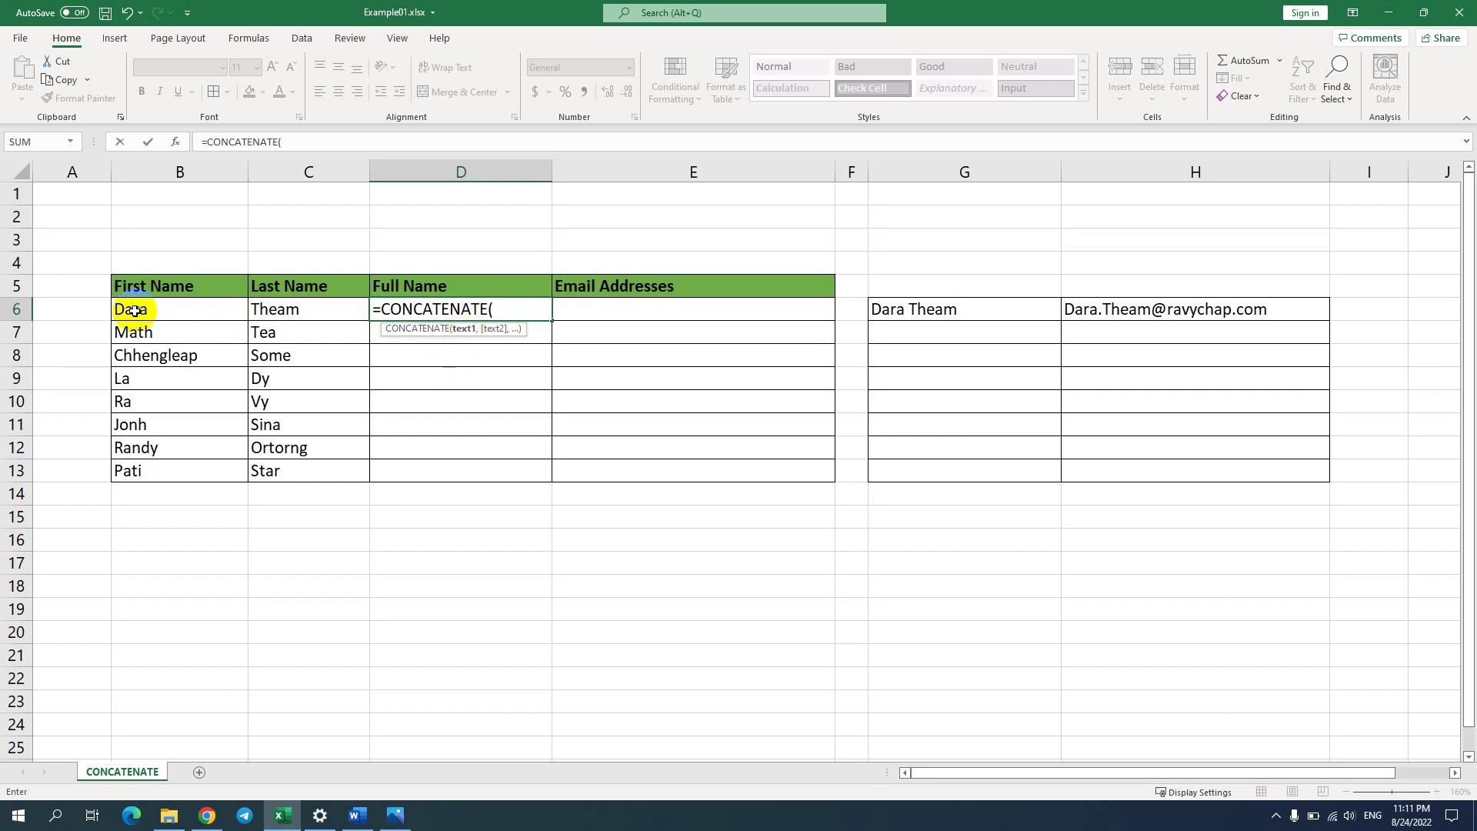
{"action": "left_click", "coordinate": [135, 310]}
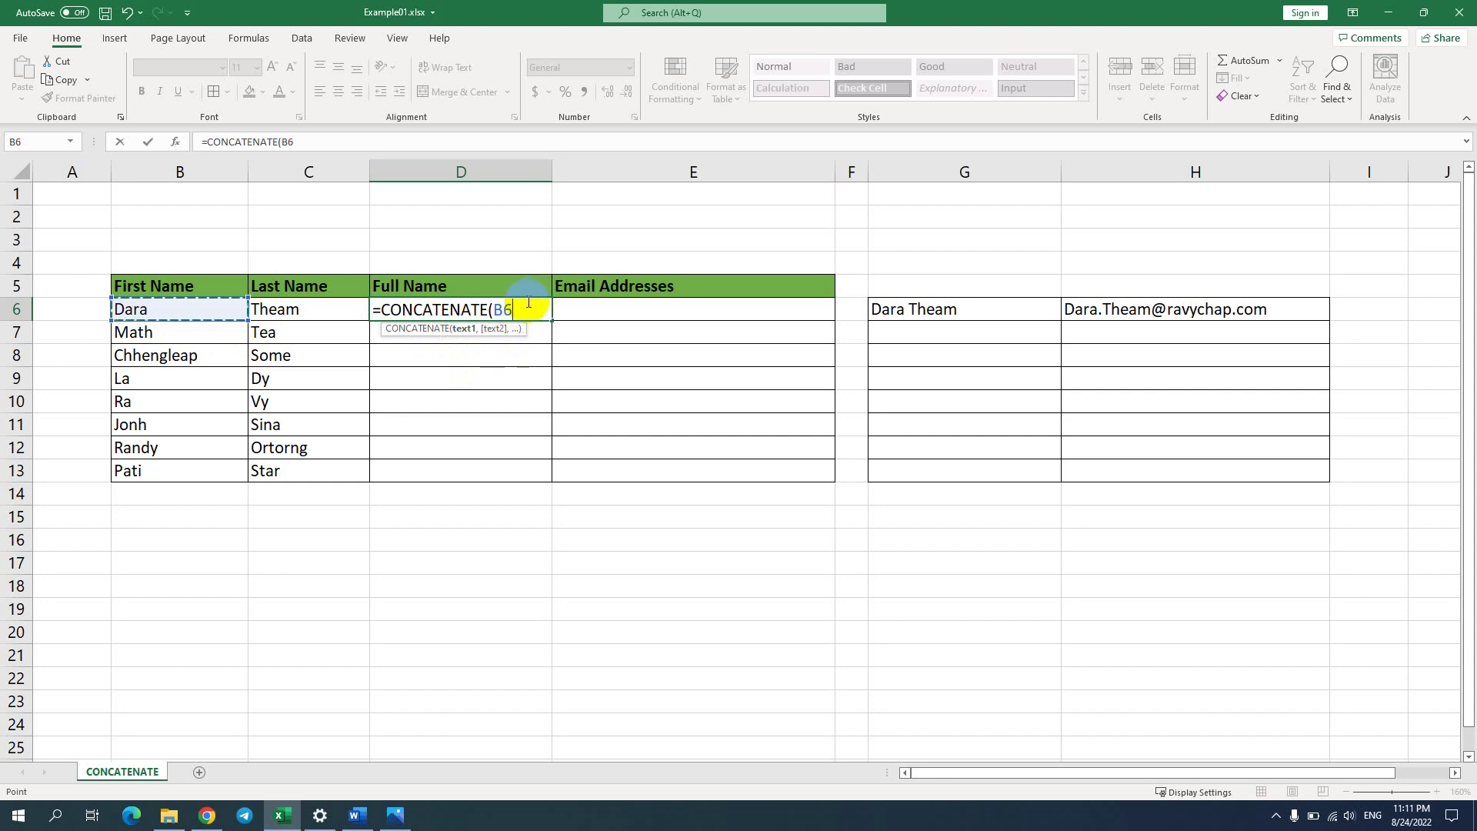
{"action": "type", "text": ","}
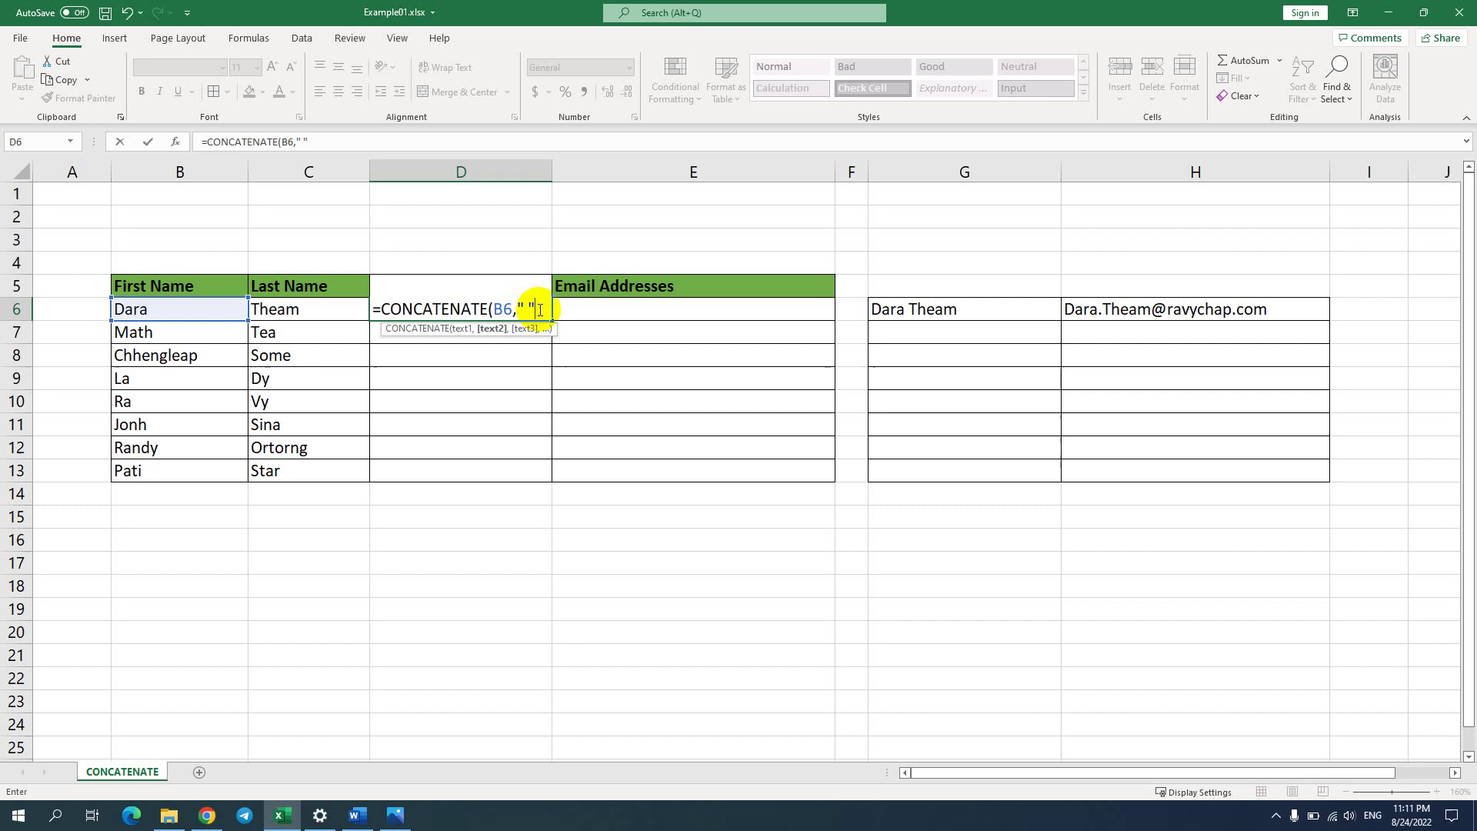
{"action": "type", "text": ","}
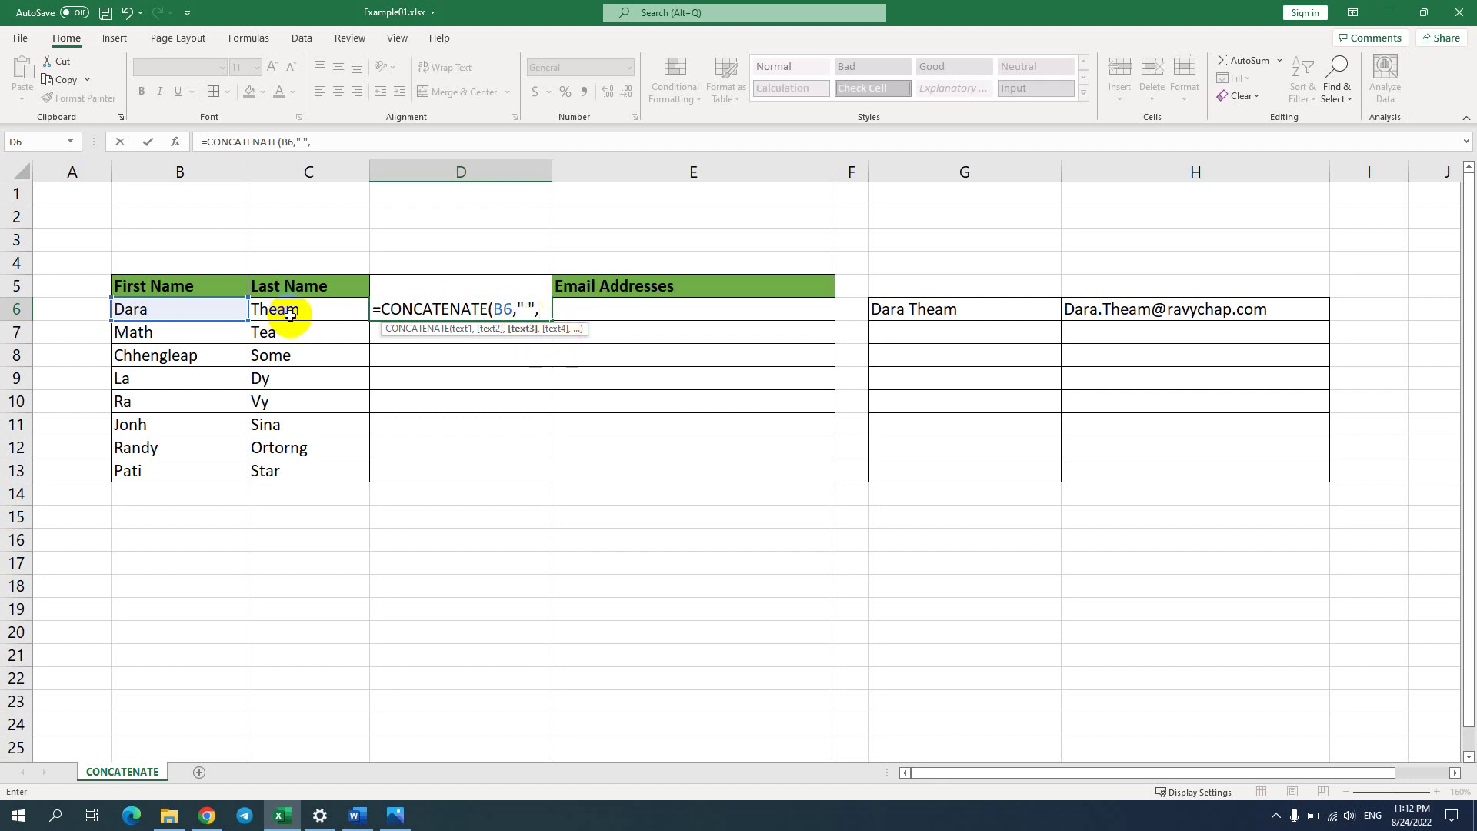
{"action": "left_click", "coordinate": [289, 310]}
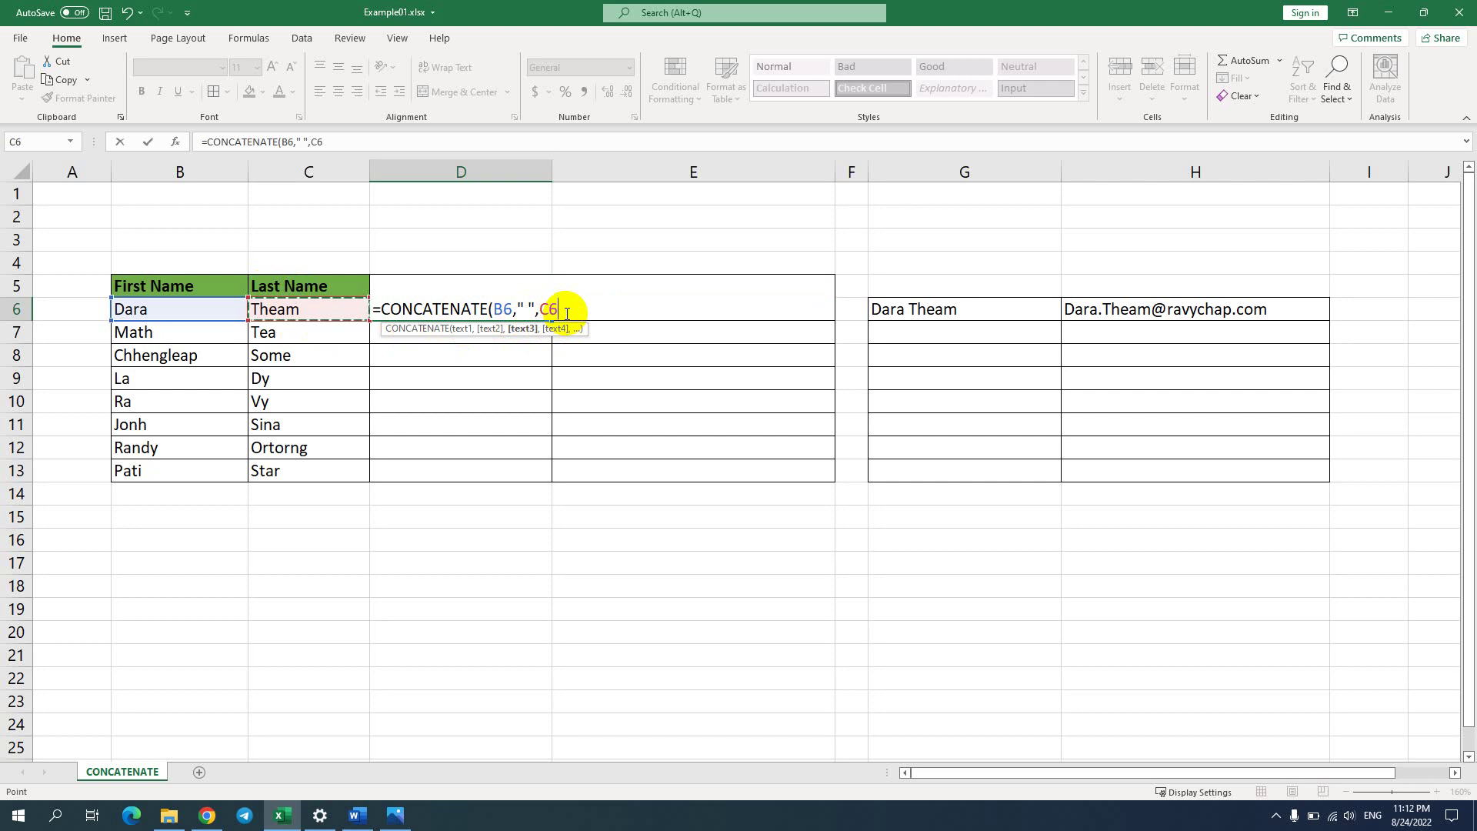
{"action": "type", "text": ")"}
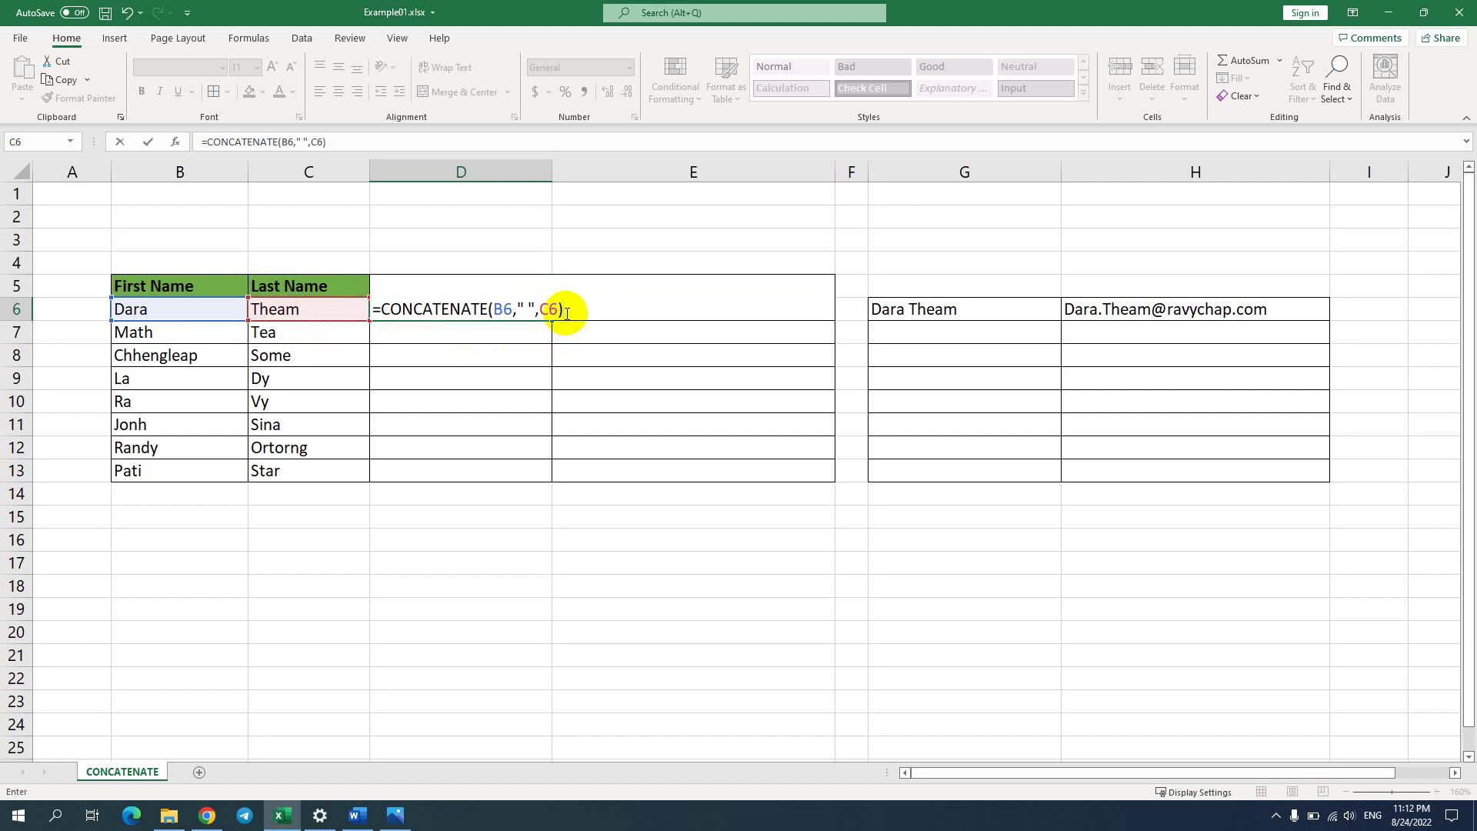
{"action": "key", "text": "Return"}
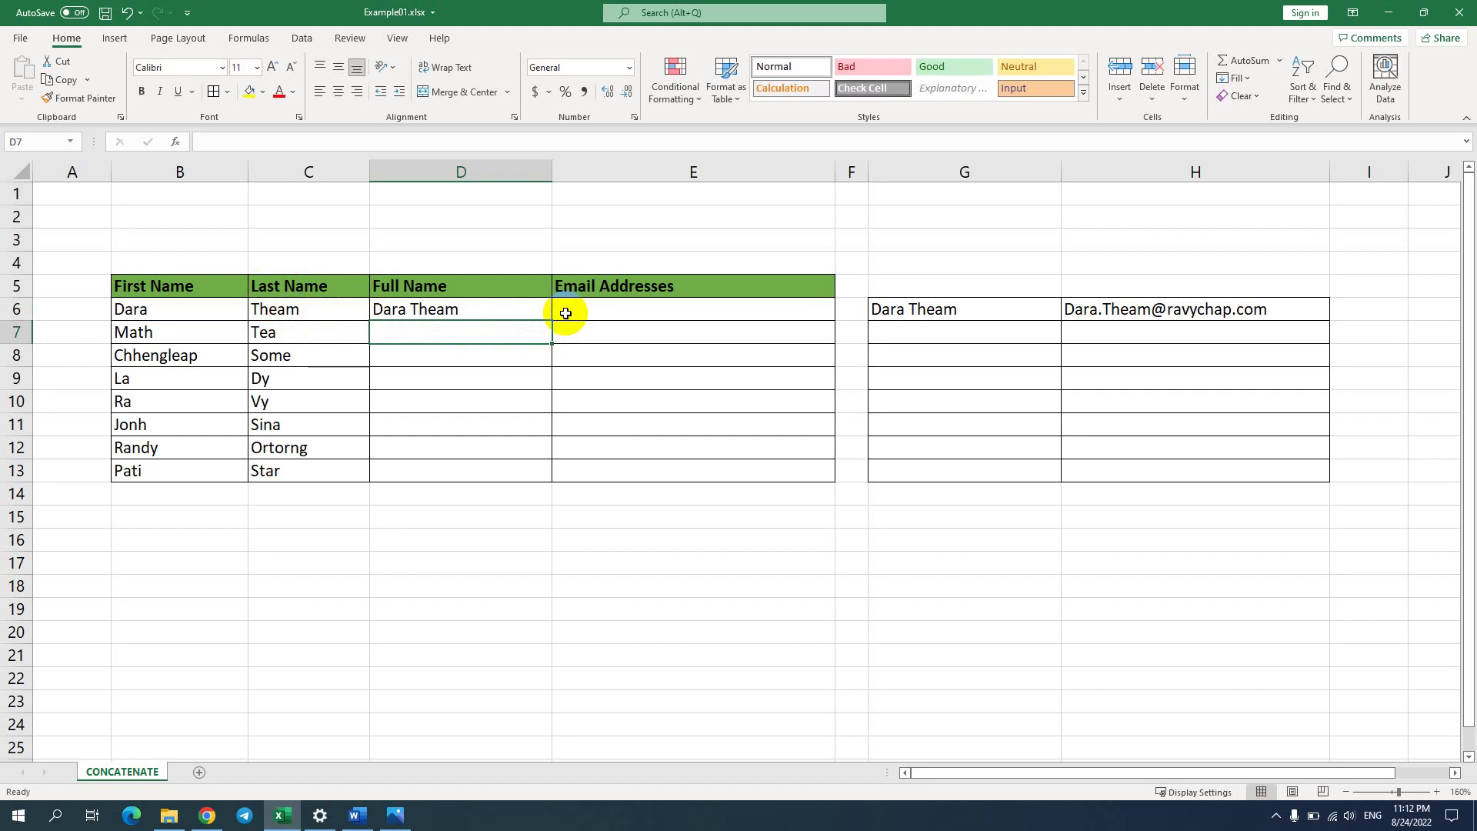
{"action": "left_click", "coordinate": [486, 309]}
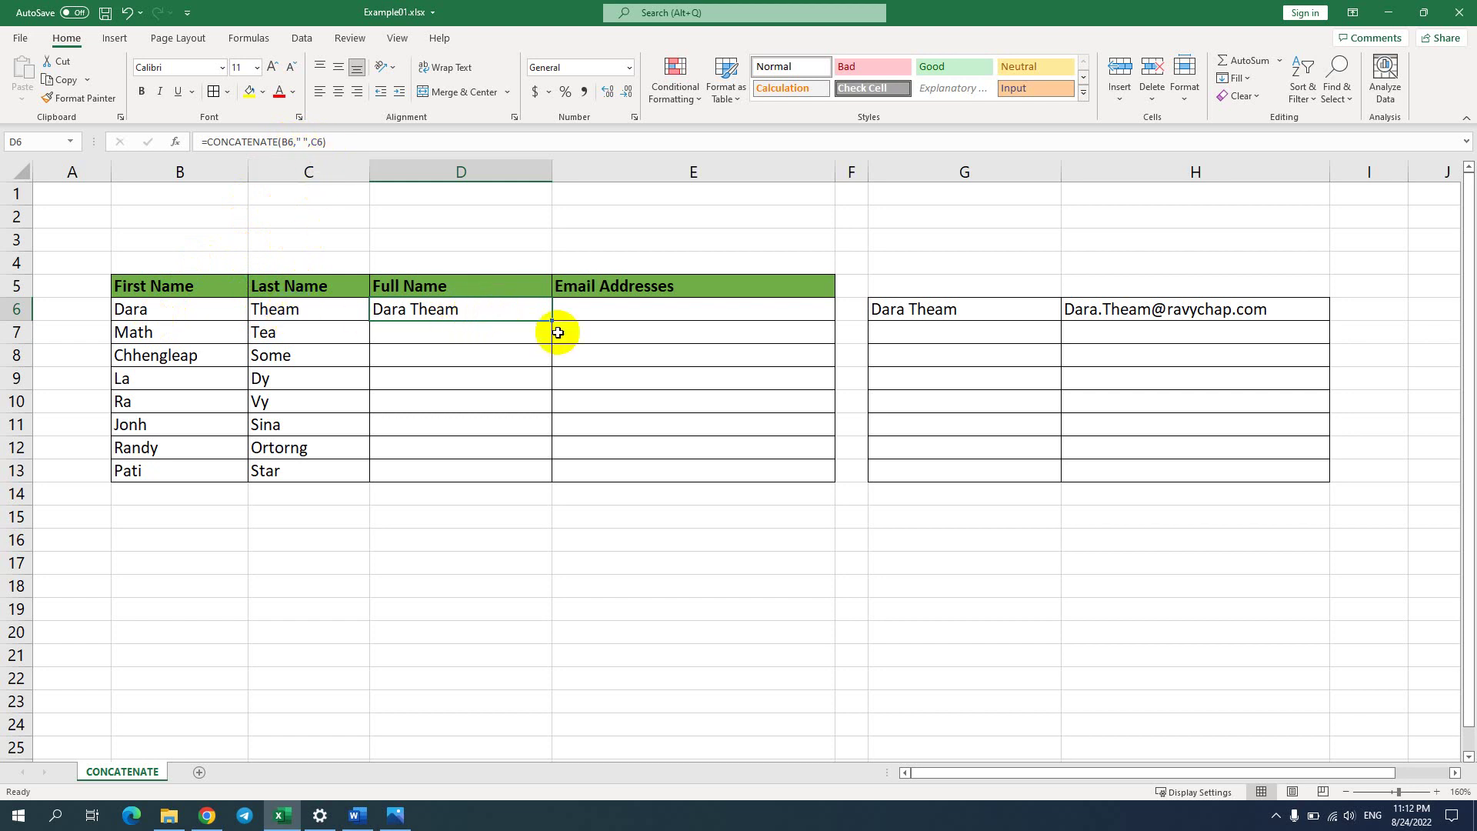
{"action": "left_click_drag", "start_coordinate": [552, 323], "coordinate": [514, 481]}
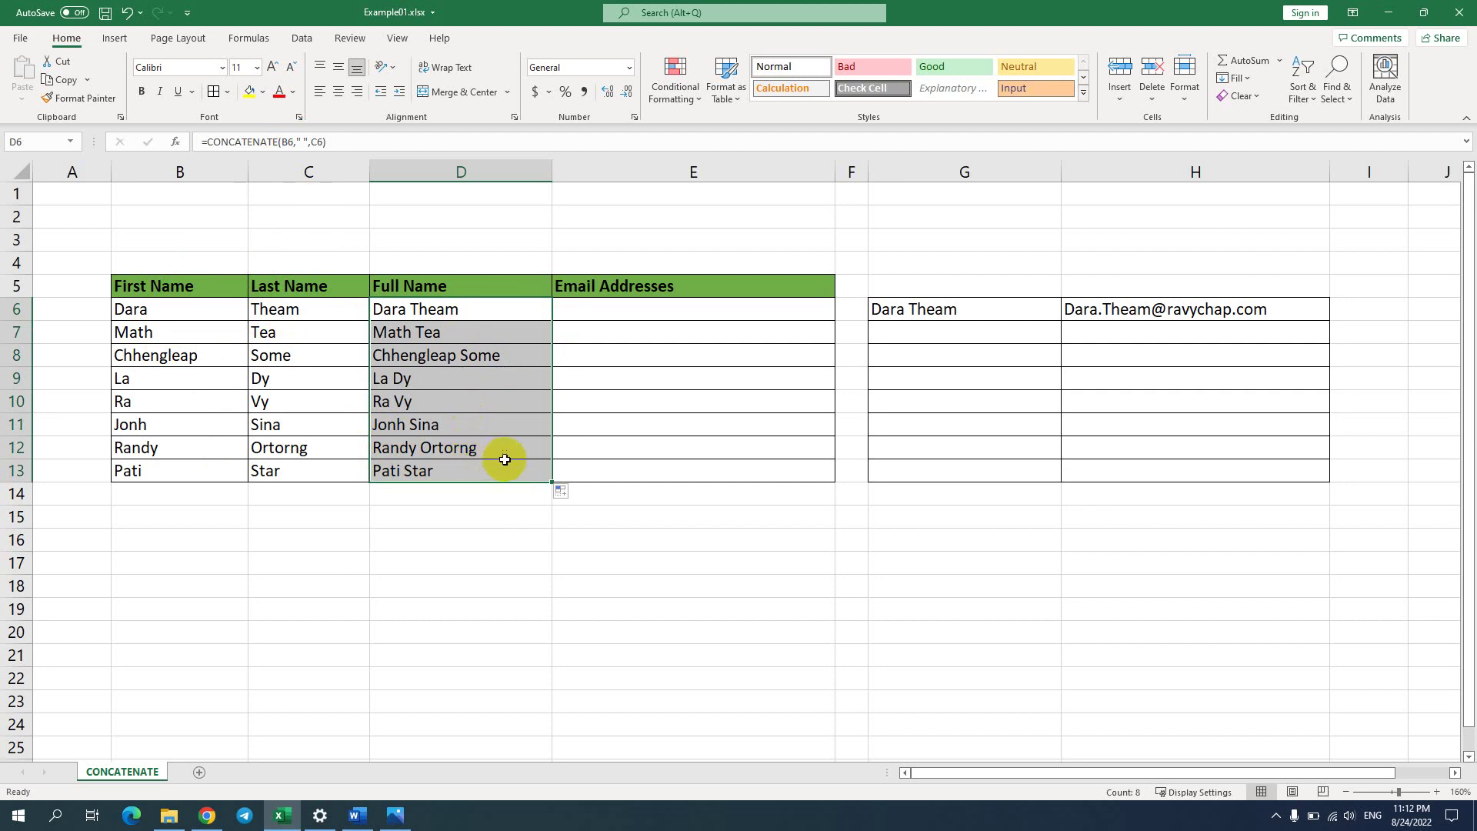
{"action": "left_click", "coordinate": [494, 379]}
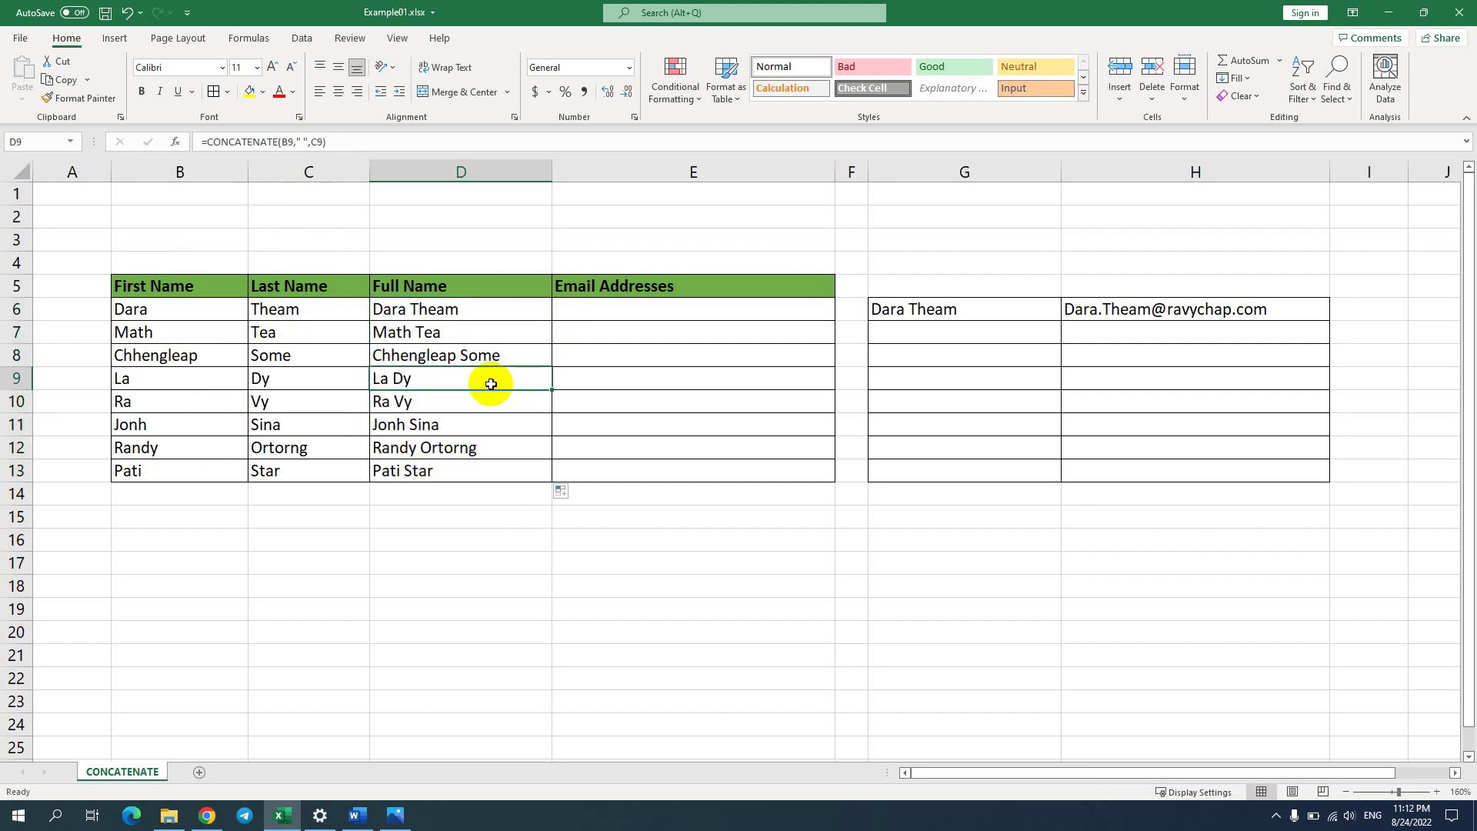
{"action": "left_click", "coordinate": [565, 309]}
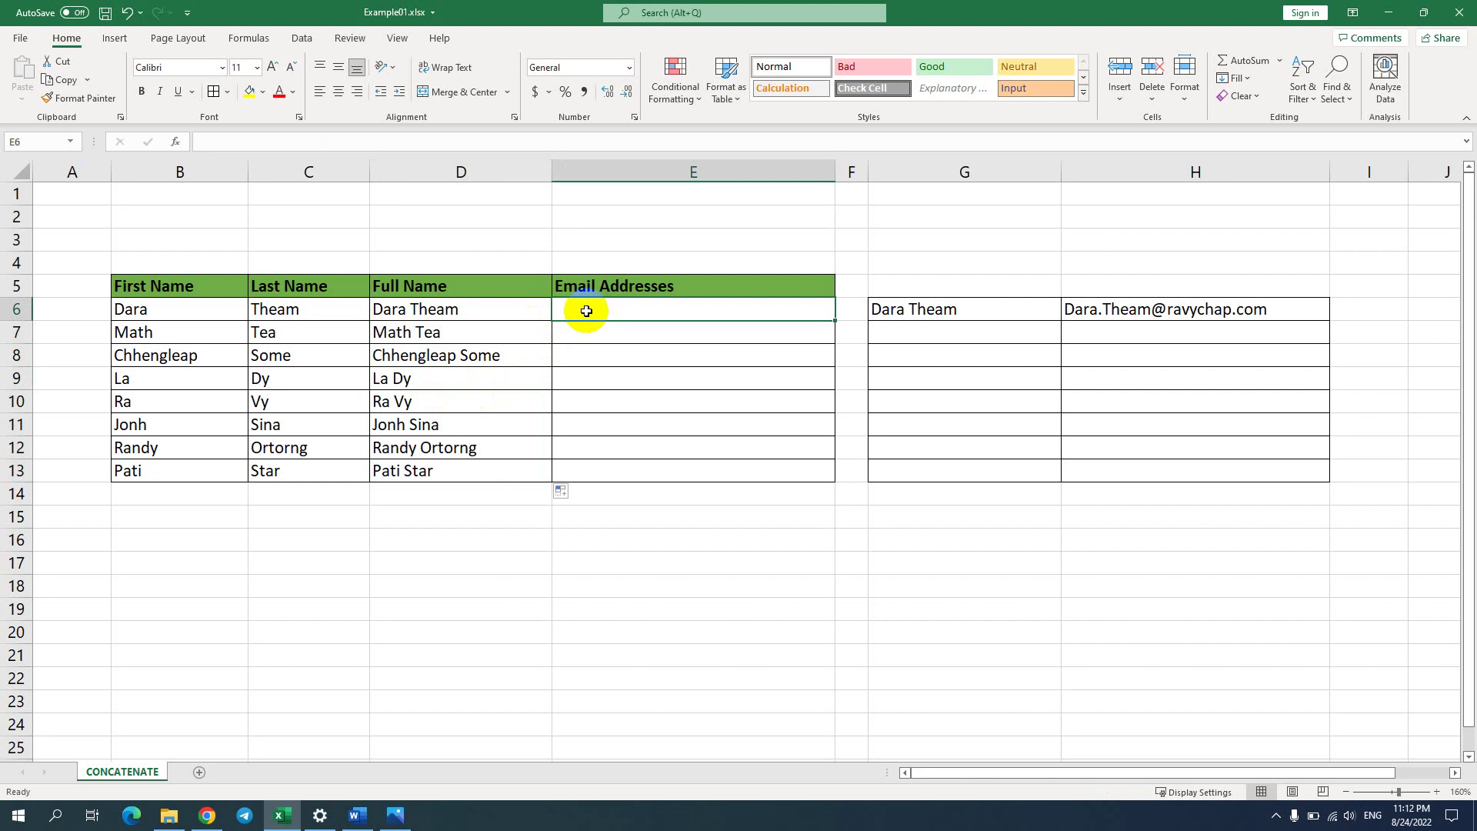
{"action": "left_click", "coordinate": [1279, 307]}
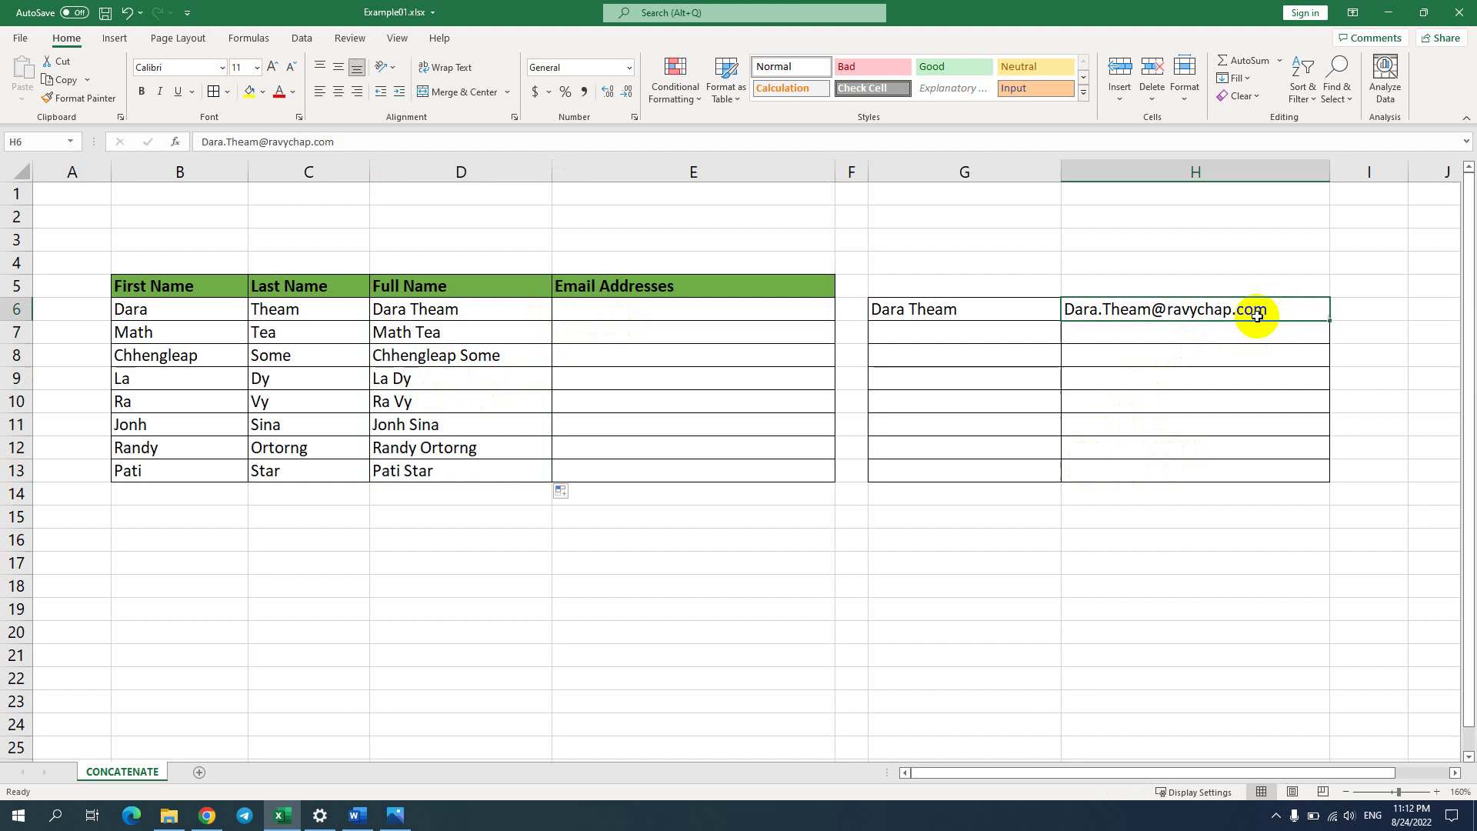
{"action": "left_click", "coordinate": [726, 311]}
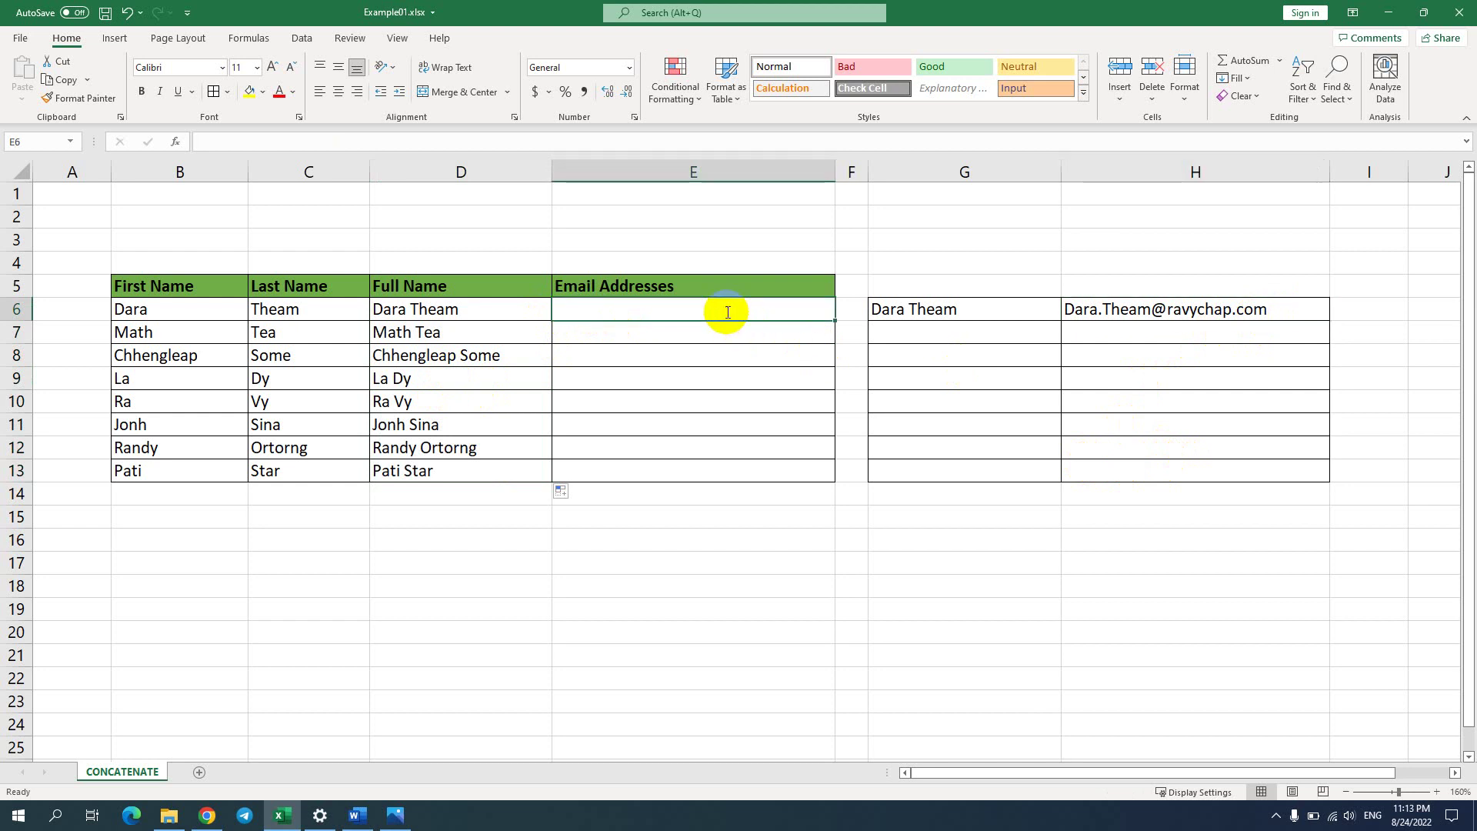
{"action": "type", "text": "k="}
{"action": "key", "text": "BackSpace"}
{"action": "key", "text": "BackSpace"}
{"action": "type", "text": "="}
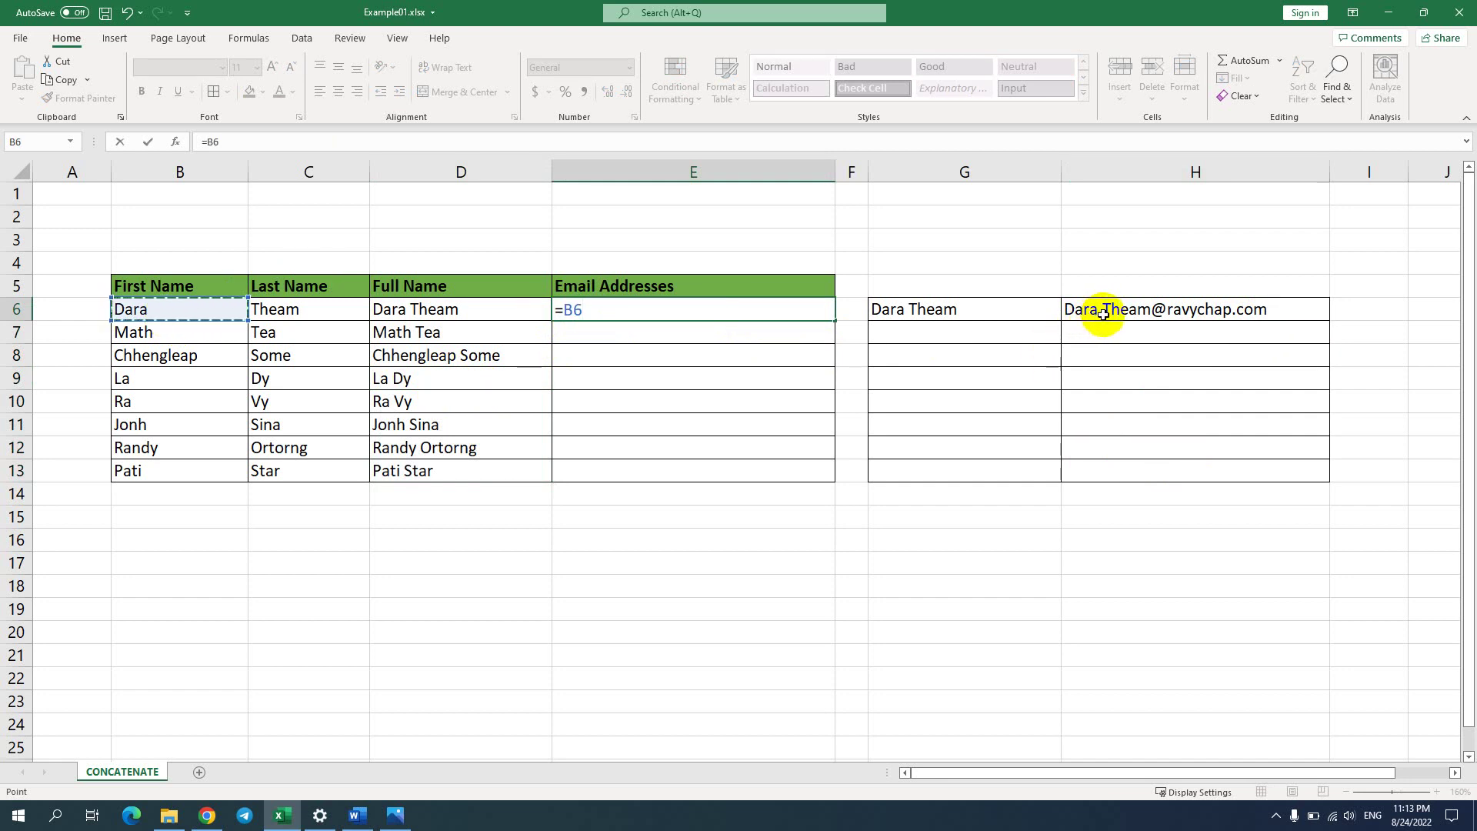
{"action": "left_click", "coordinate": [566, 312]}
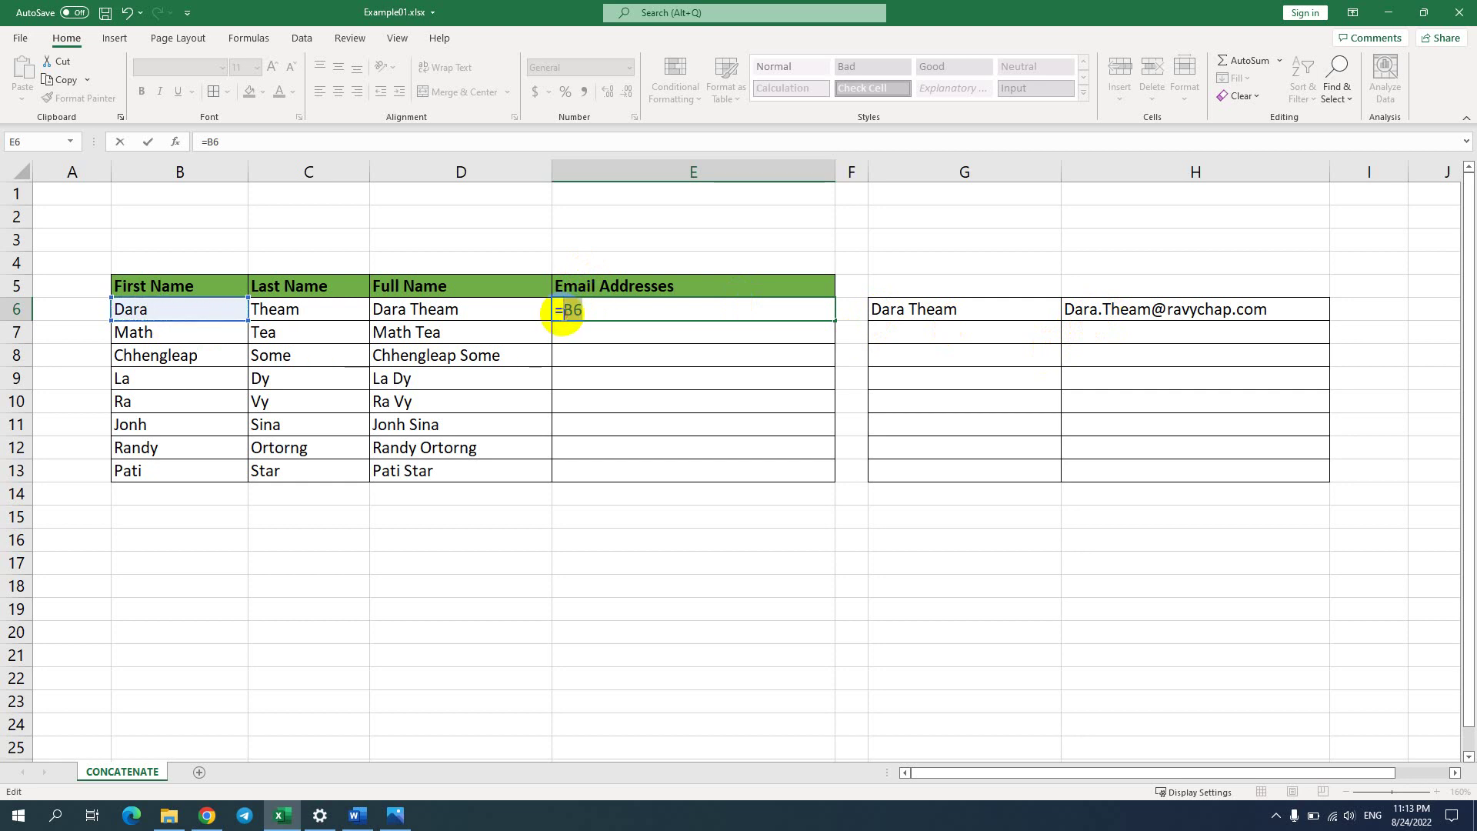
{"action": "key", "text": "Escape"}
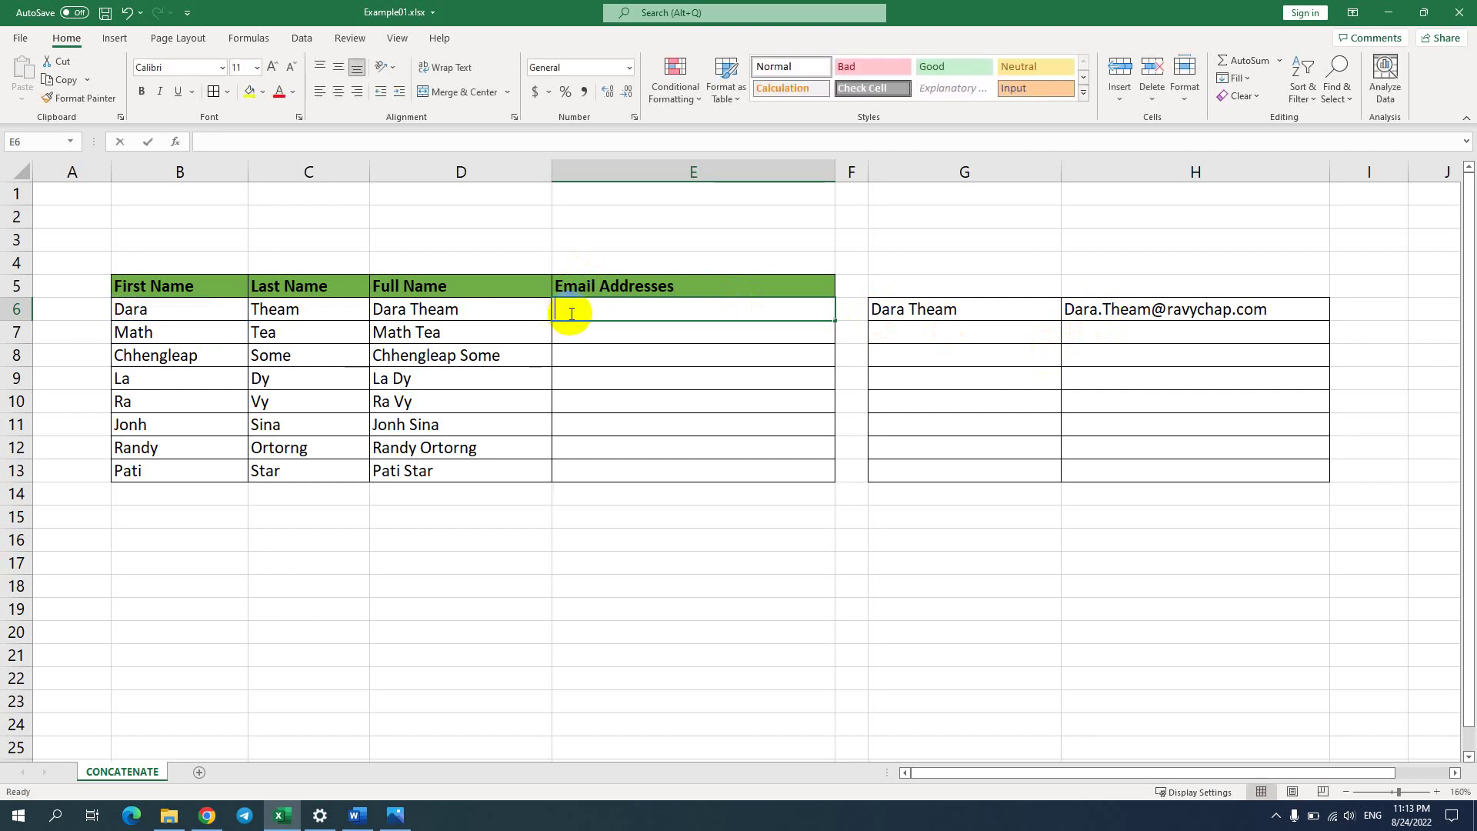
{"action": "type", "text": "="}
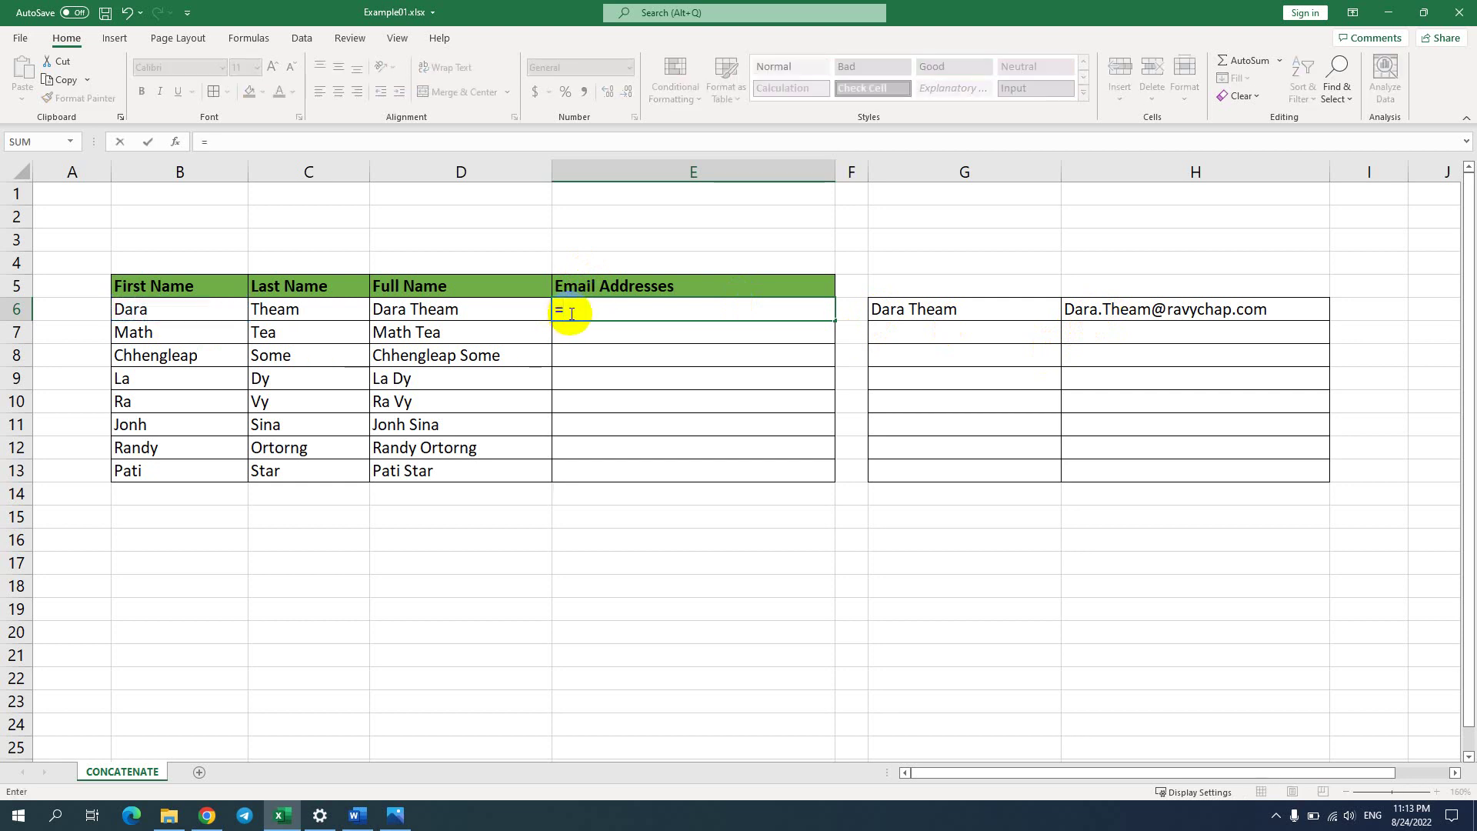
{"action": "type", "text": "conc"}
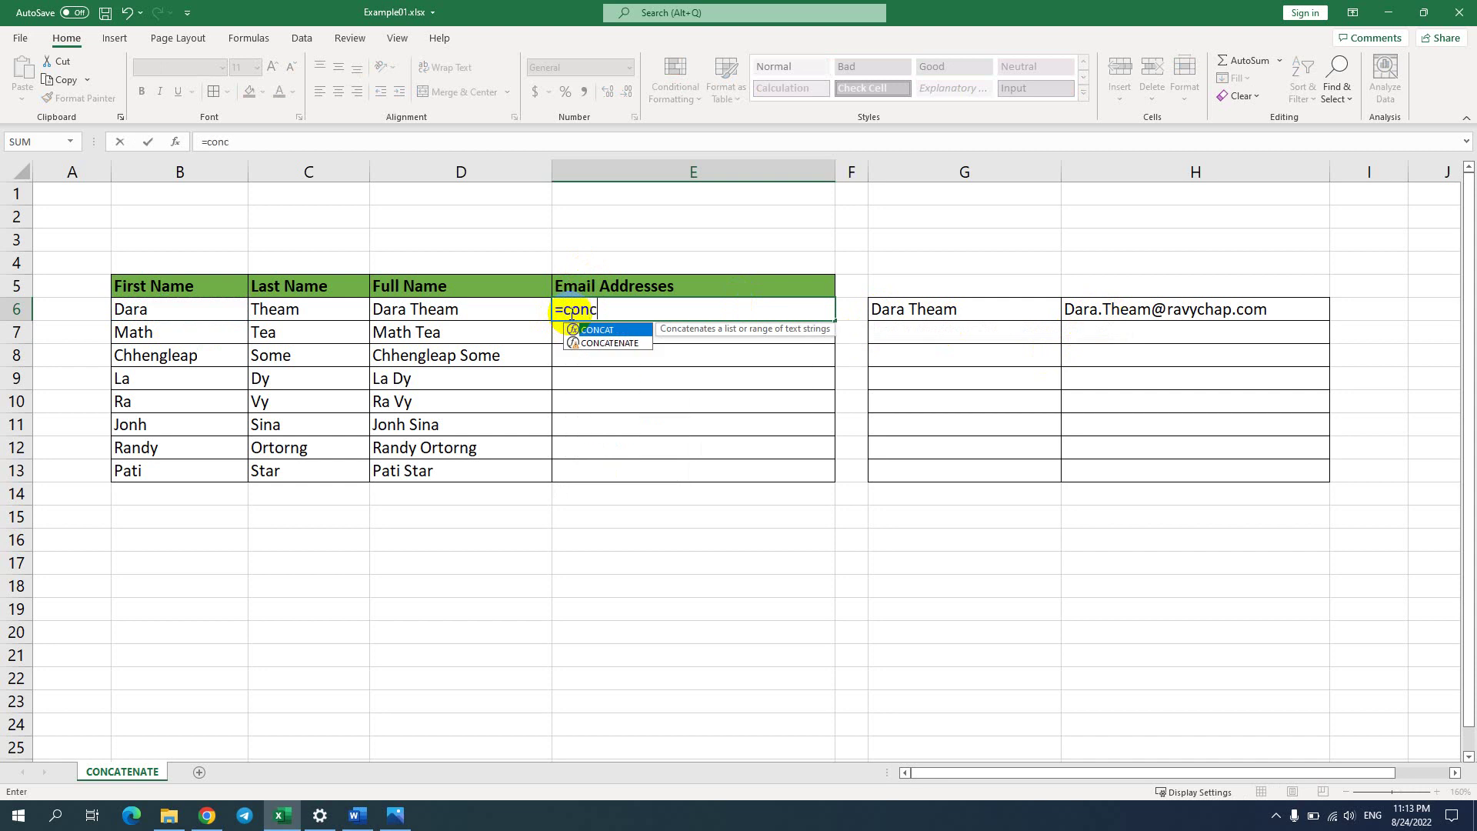
Start E6's CONCATENATE email formula with the B6 first name followed by a dot.
{"action": "key", "text": "Down"}
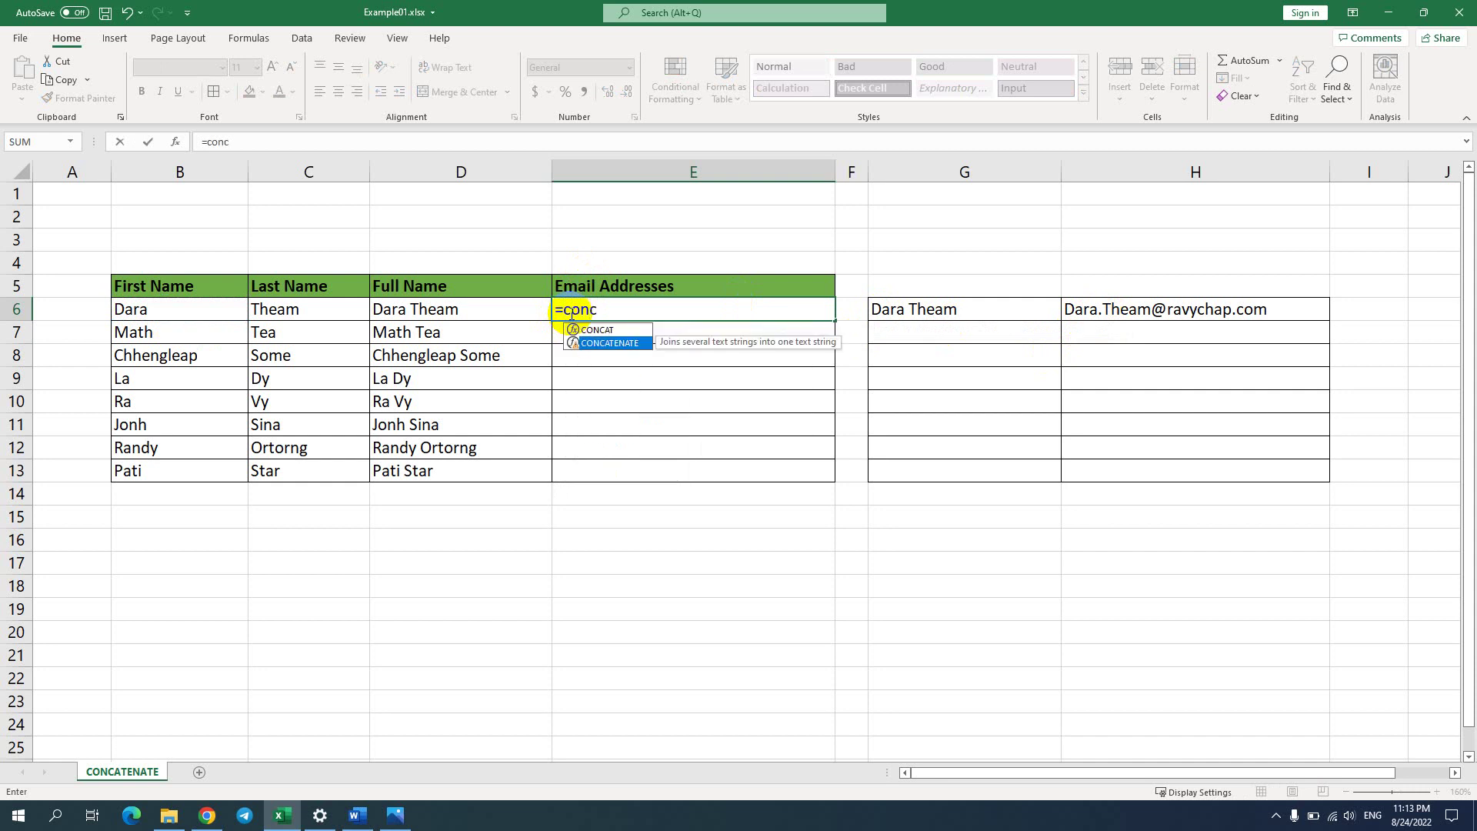
{"action": "key", "text": "Tab"}
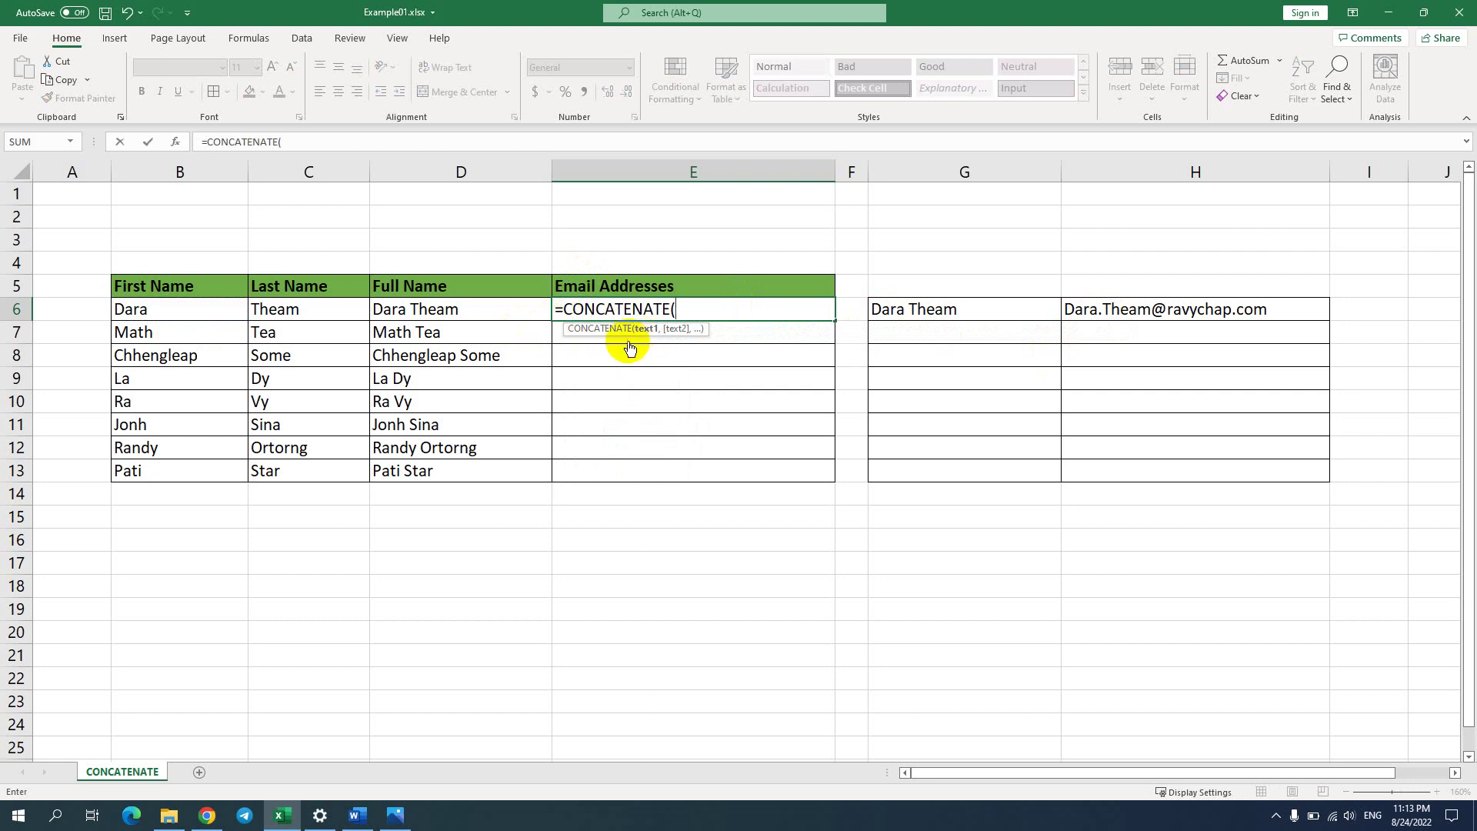
{"action": "left_click", "coordinate": [138, 309]}
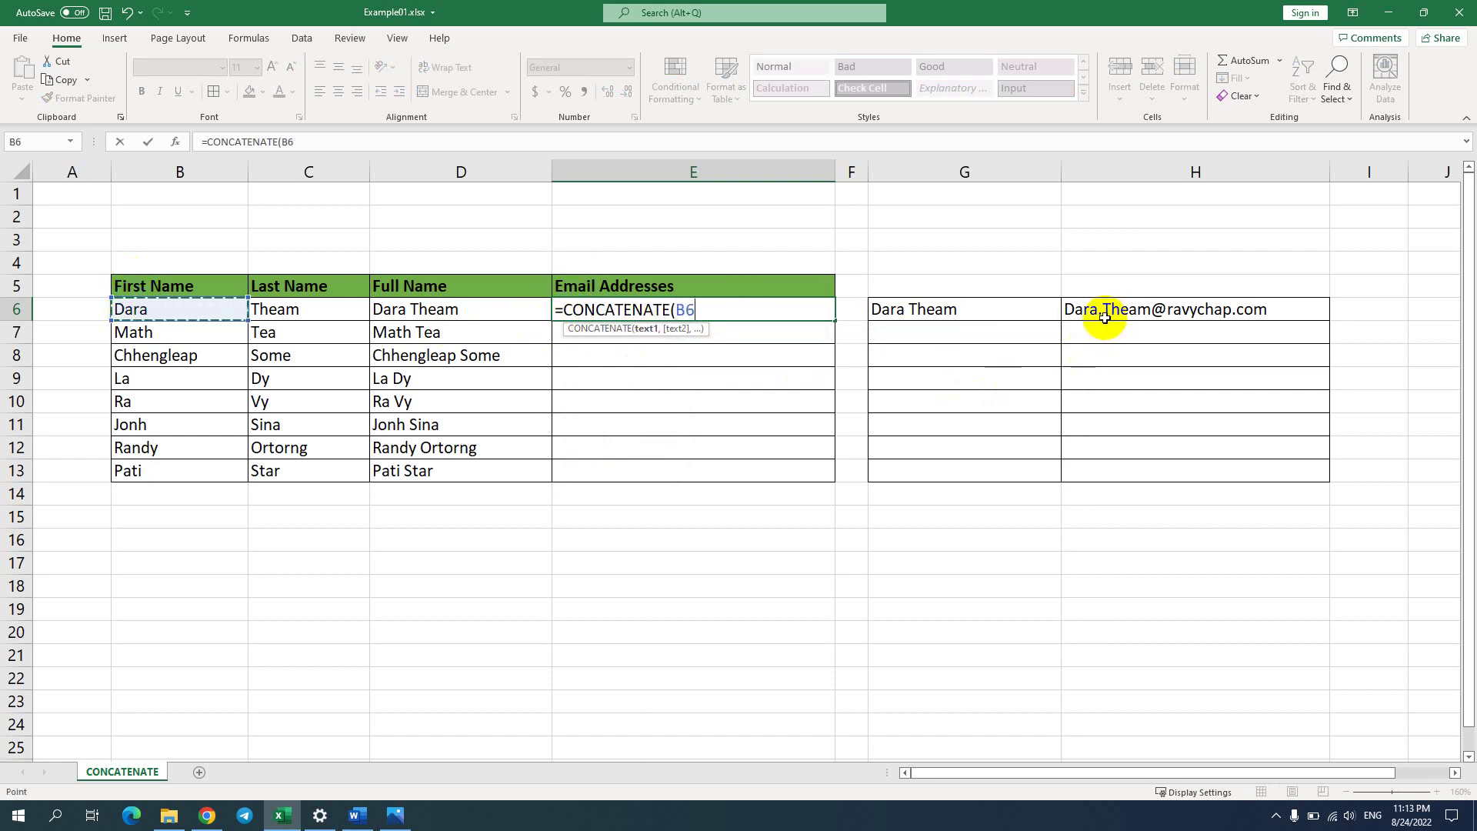
{"action": "type", "text": ","}
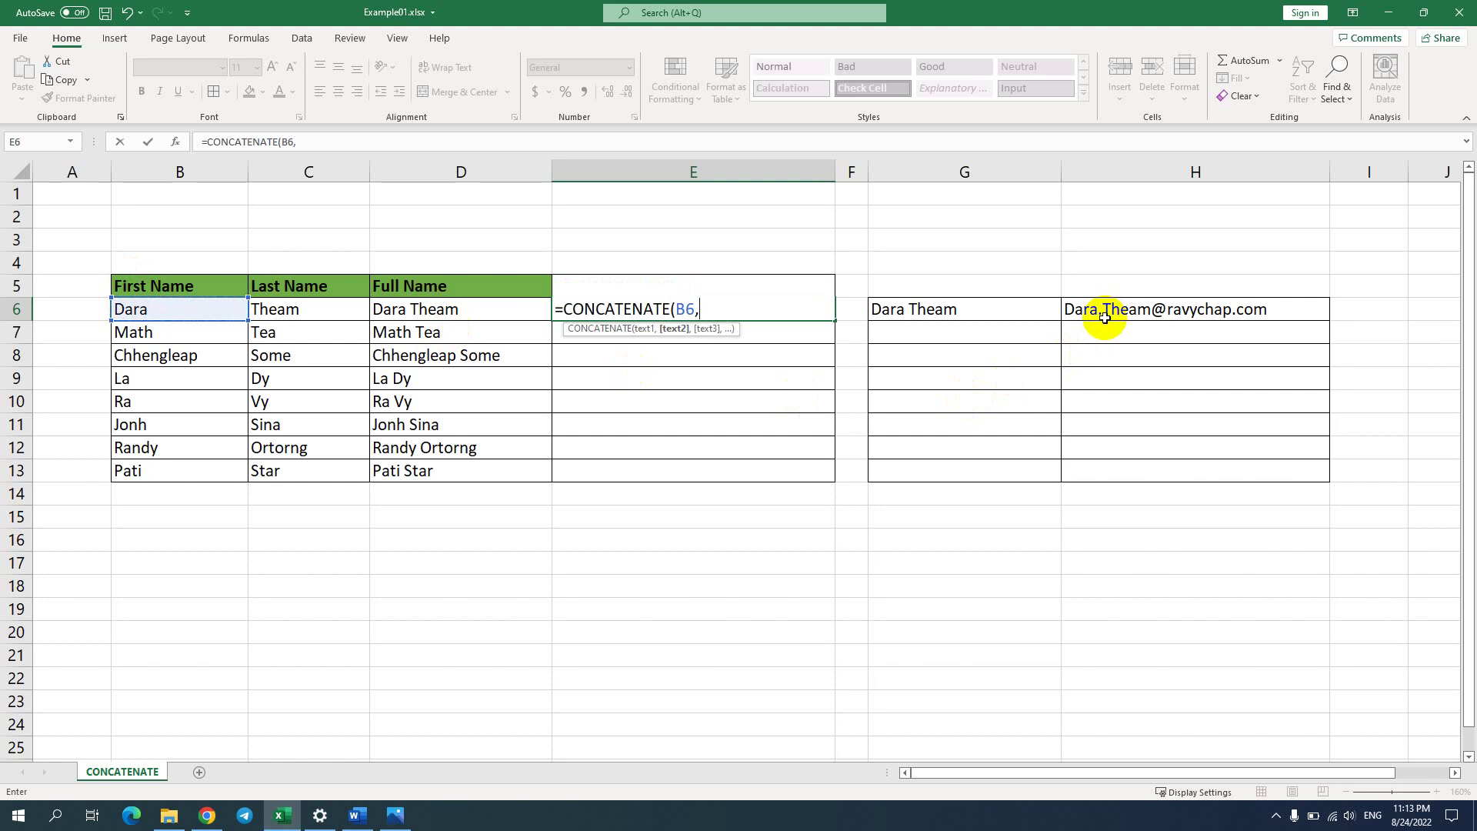
{"action": "type", "text": "\""}
{"action": "type", "text": "."}
{"action": "type", "text": "\""}
{"action": "type", "text": ","}
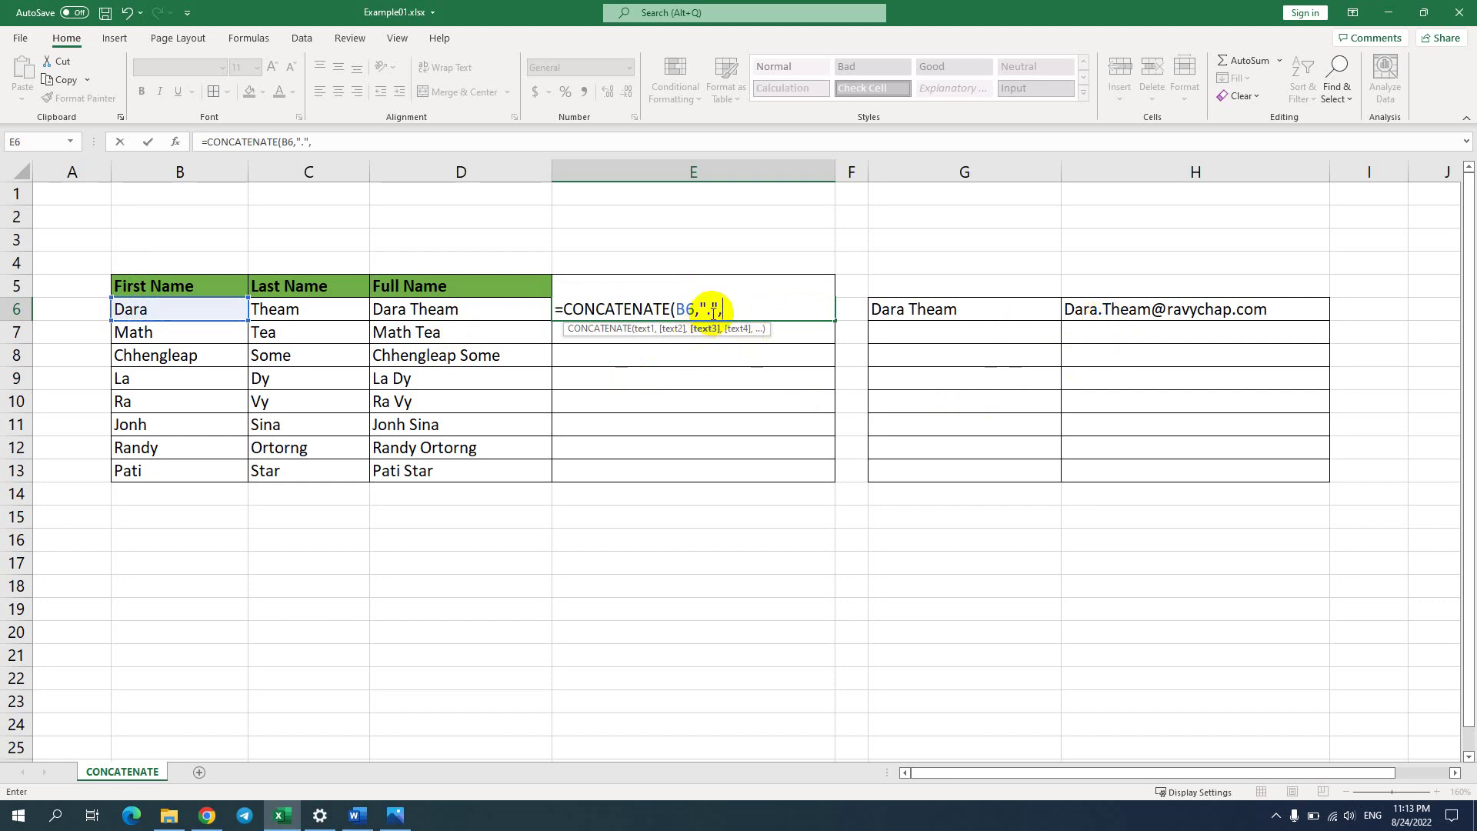
{"action": "left_click", "coordinate": [291, 311]}
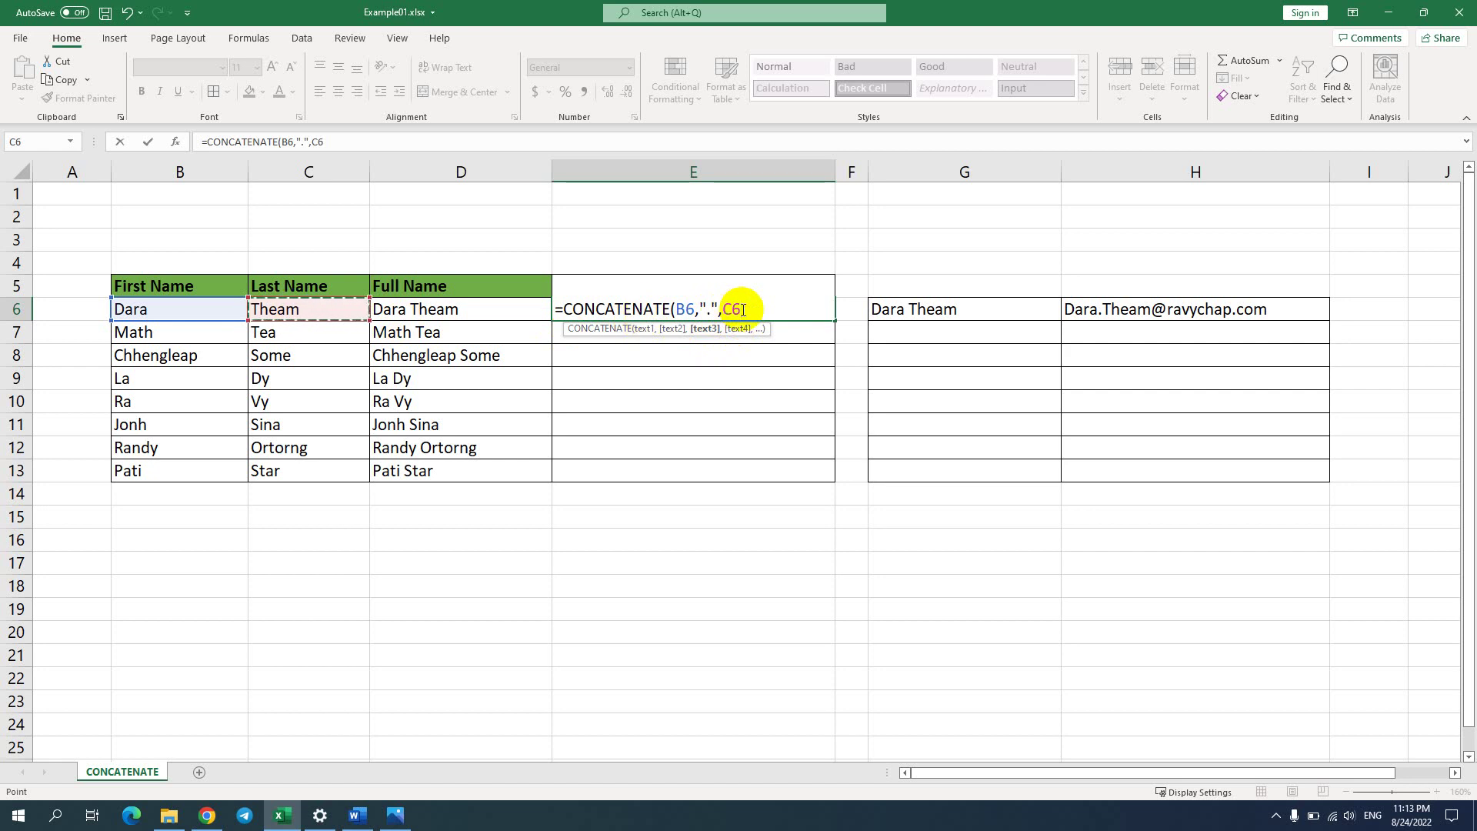
{"action": "type", "text": ","}
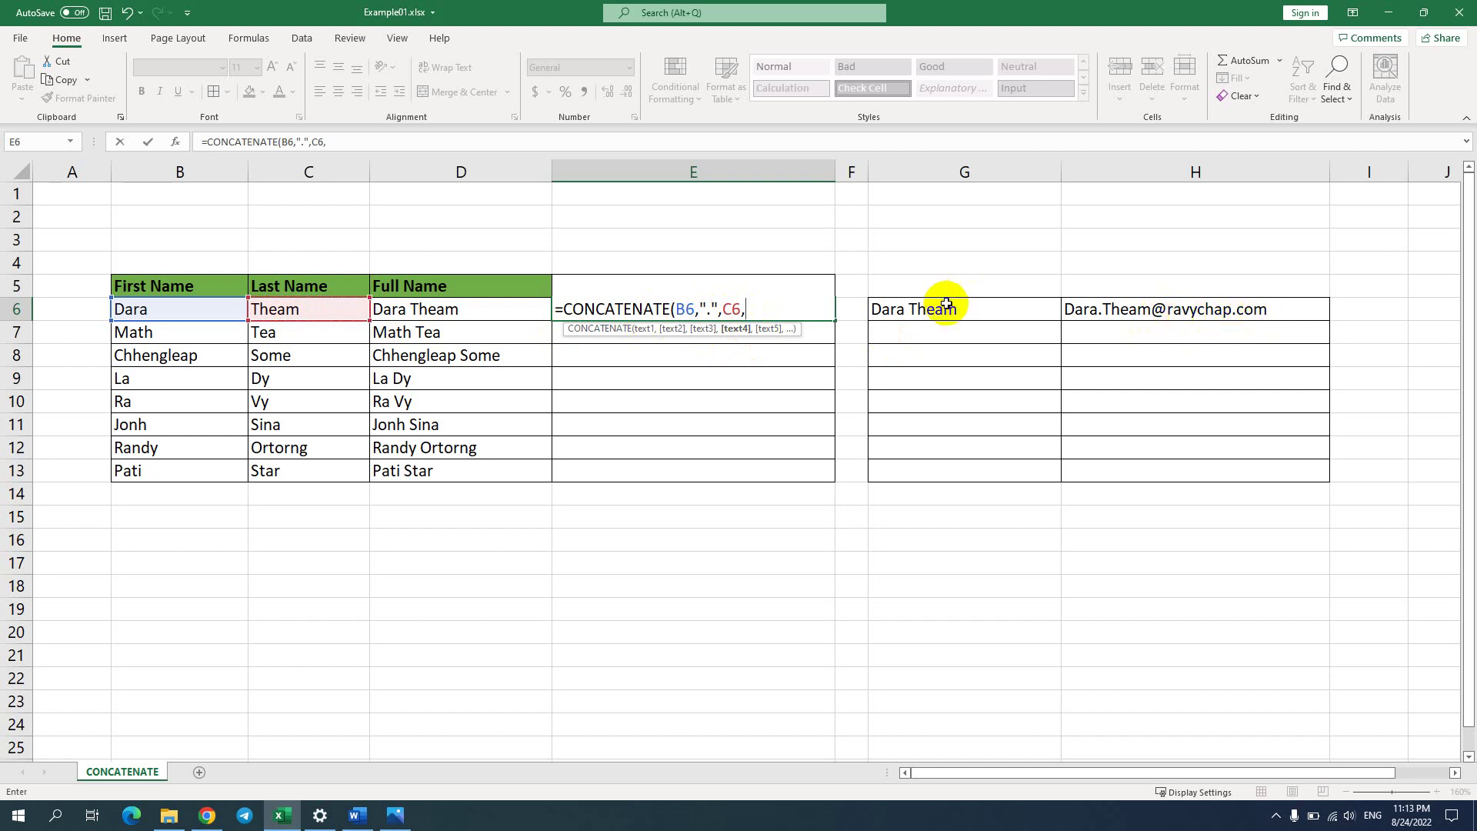
{"action": "type", "text": "\""}
{"action": "type", "text": "@ravy"}
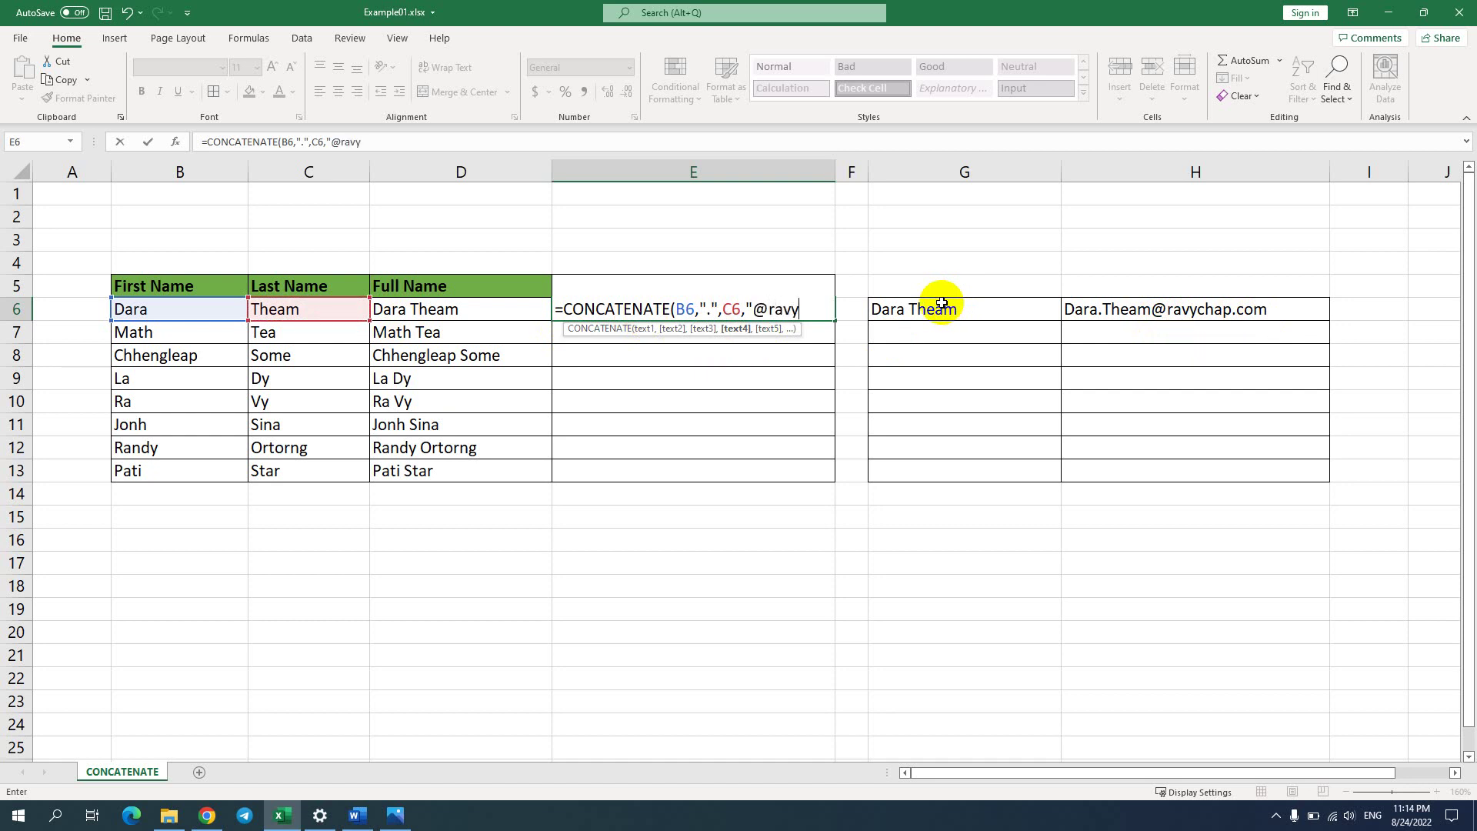
{"action": "type", "text": "chap."}
{"action": "type", "text": "com"}
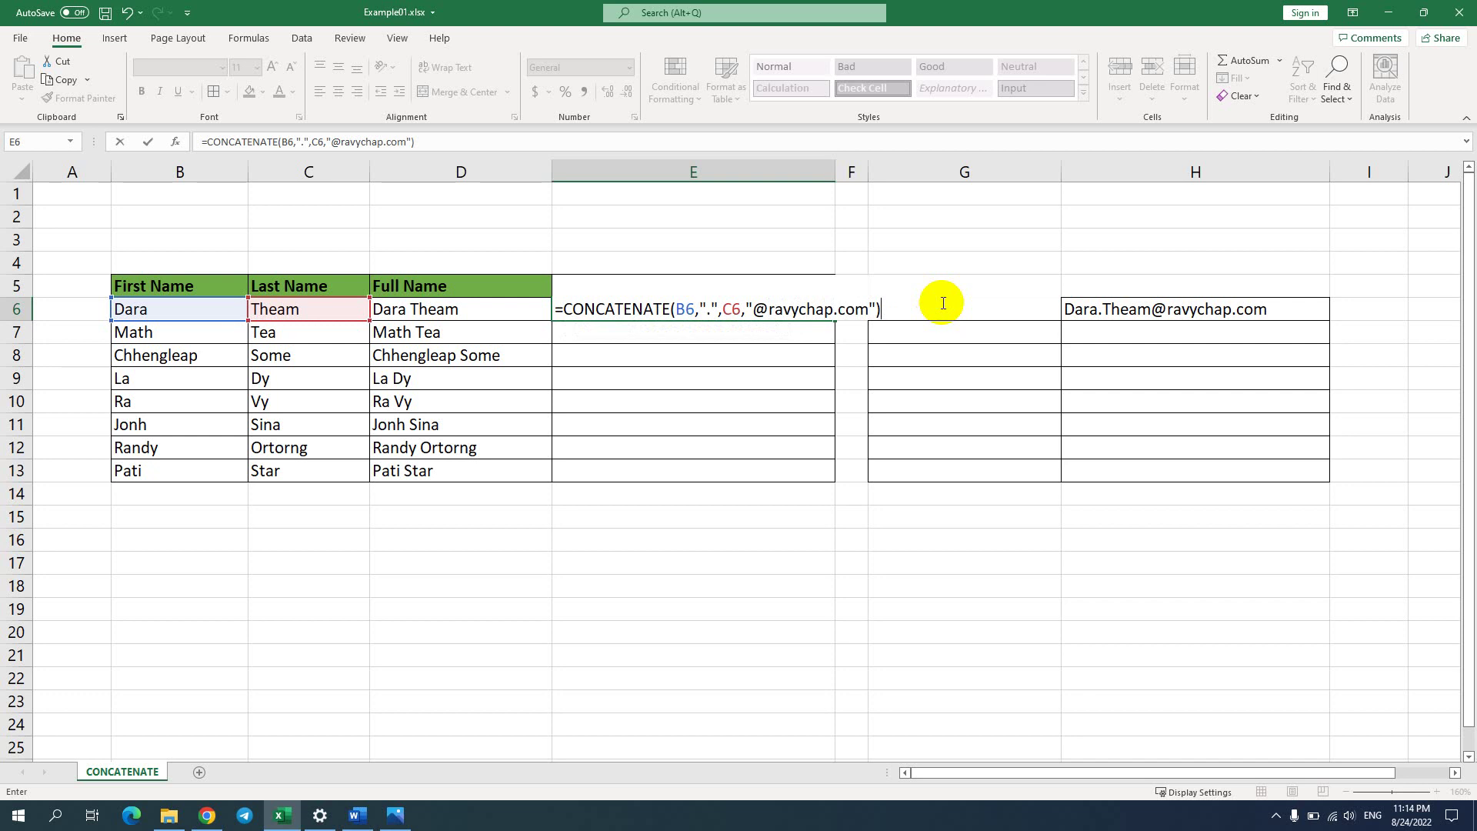
{"action": "key", "text": "Return"}
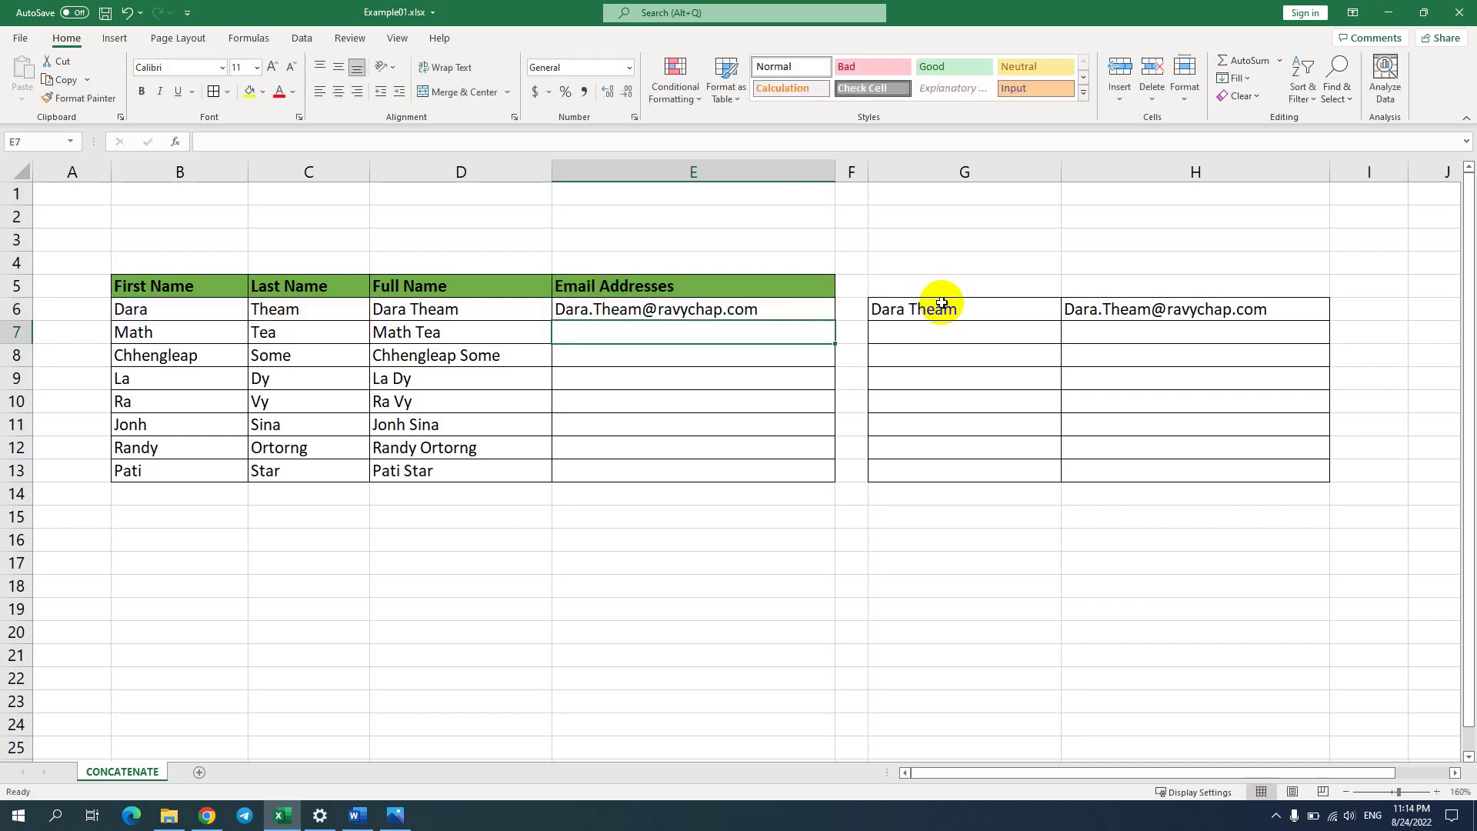
{"action": "left_click", "coordinate": [571, 312]}
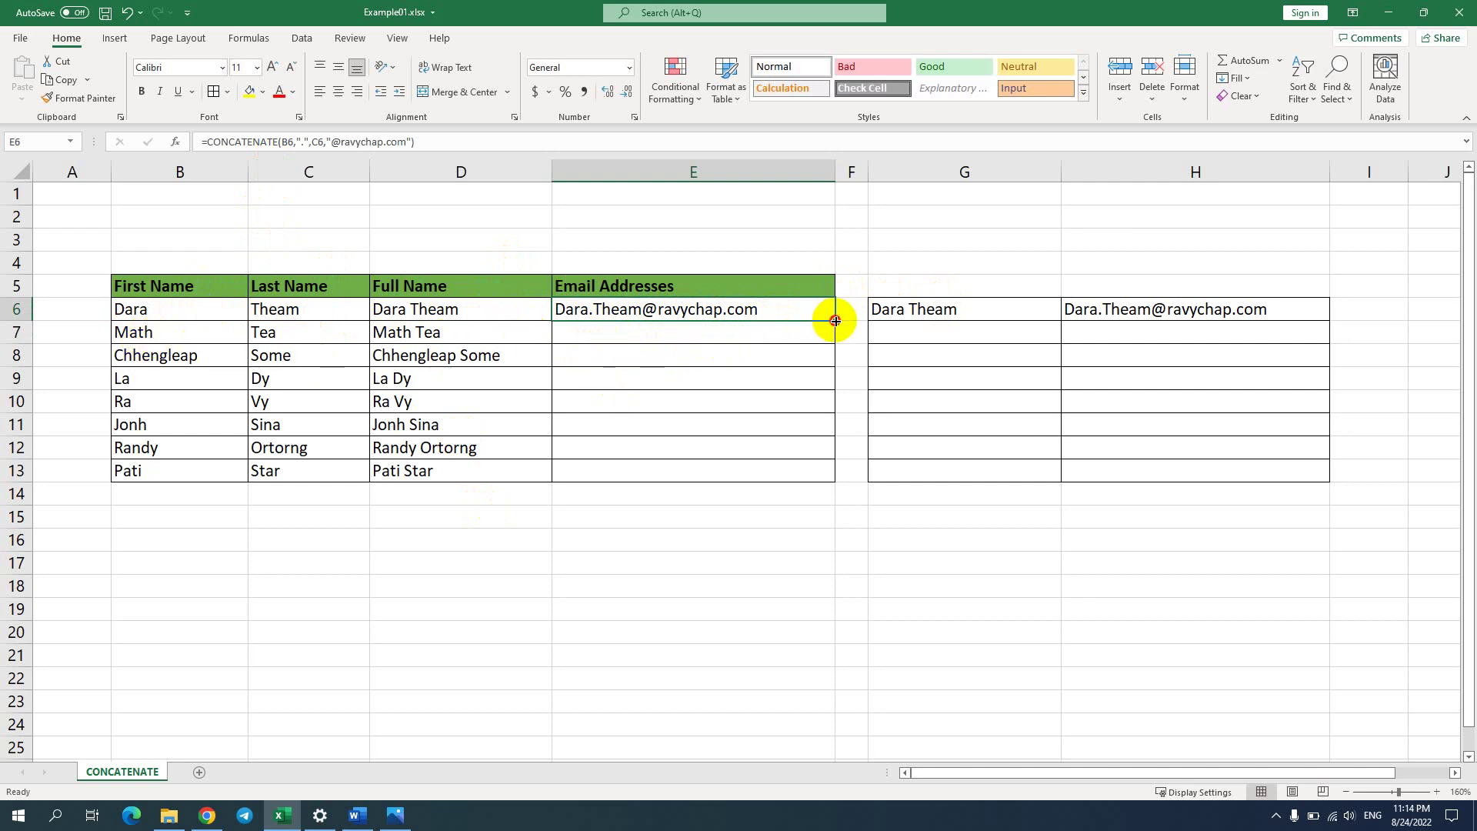
{"action": "left_click_drag", "start_coordinate": [832, 325], "coordinate": [831, 480]}
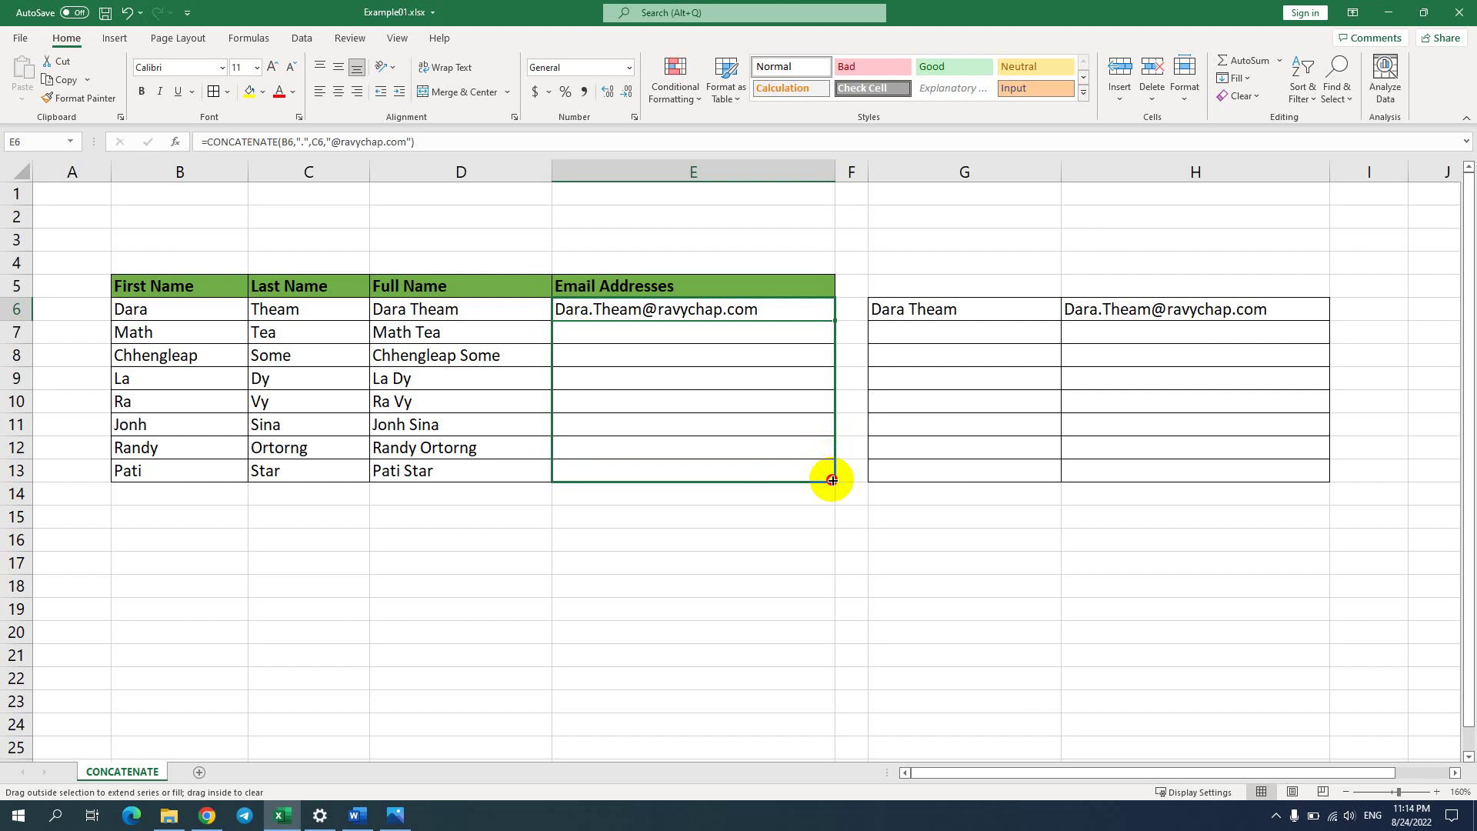
{"action": "left_click_drag", "start_coordinate": [832, 479], "coordinate": [830, 480]}
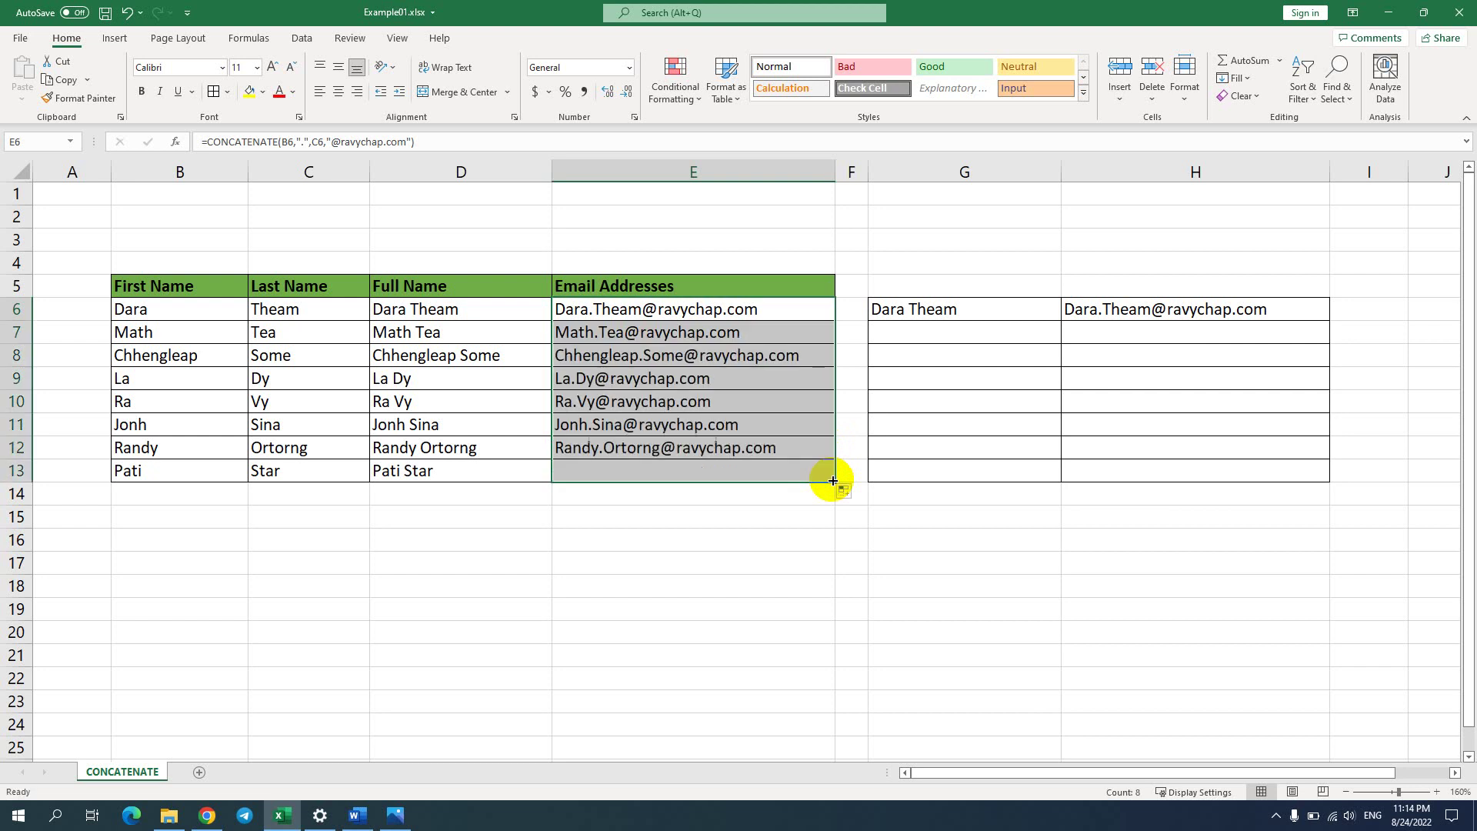
{"action": "left_click", "coordinate": [768, 425]}
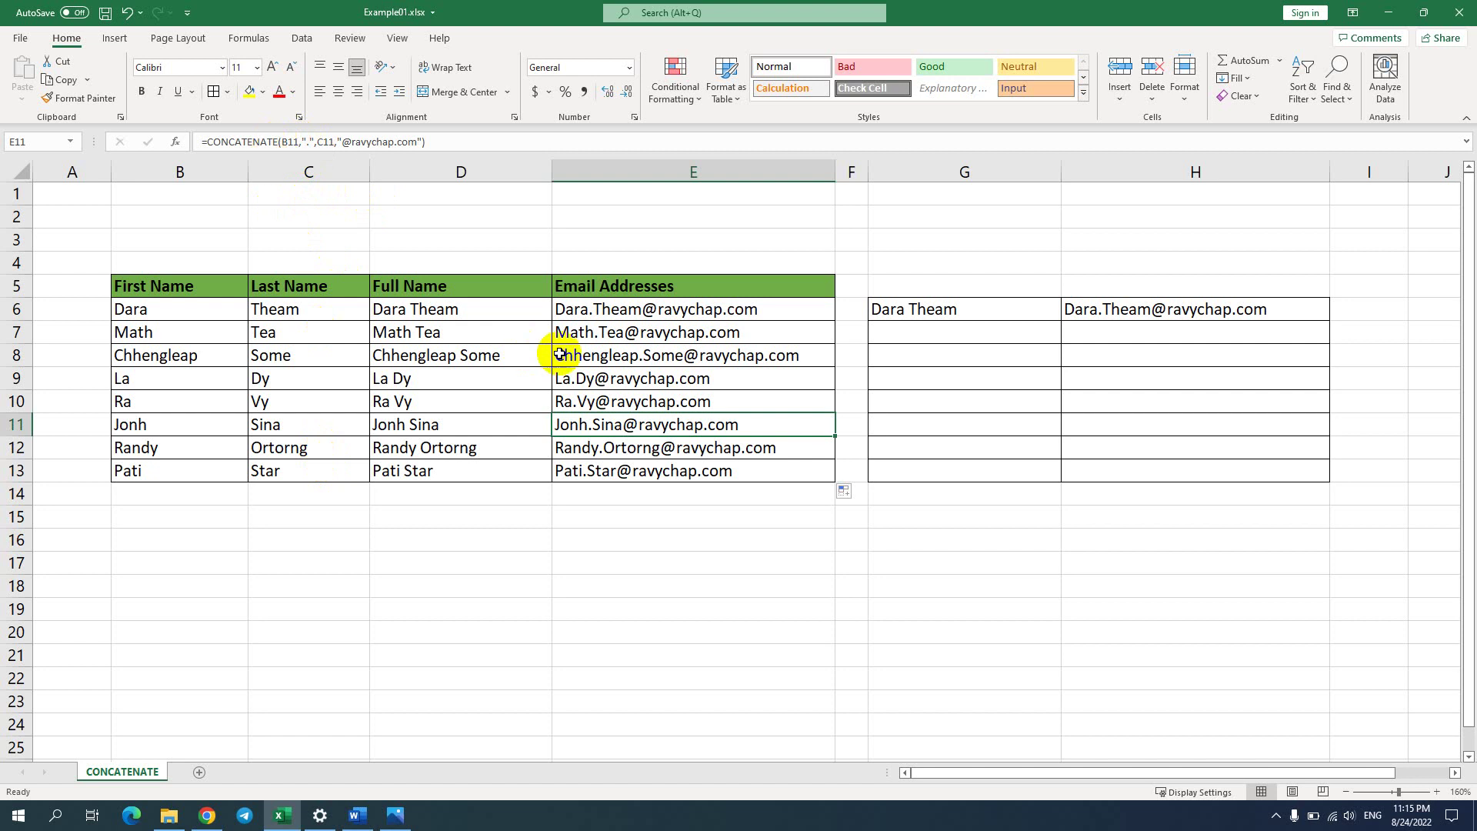
{"action": "left_click", "coordinate": [601, 354]}
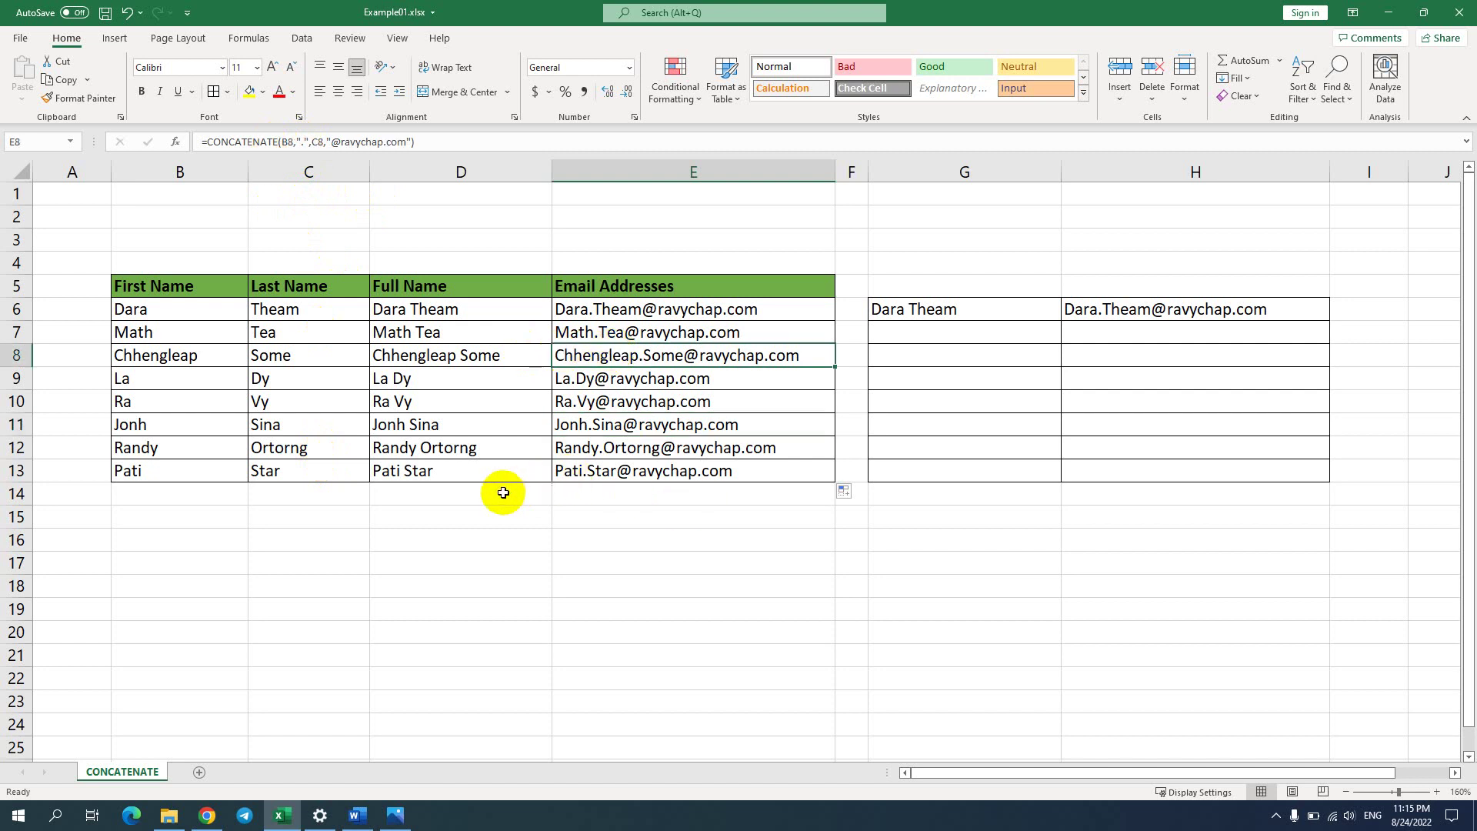